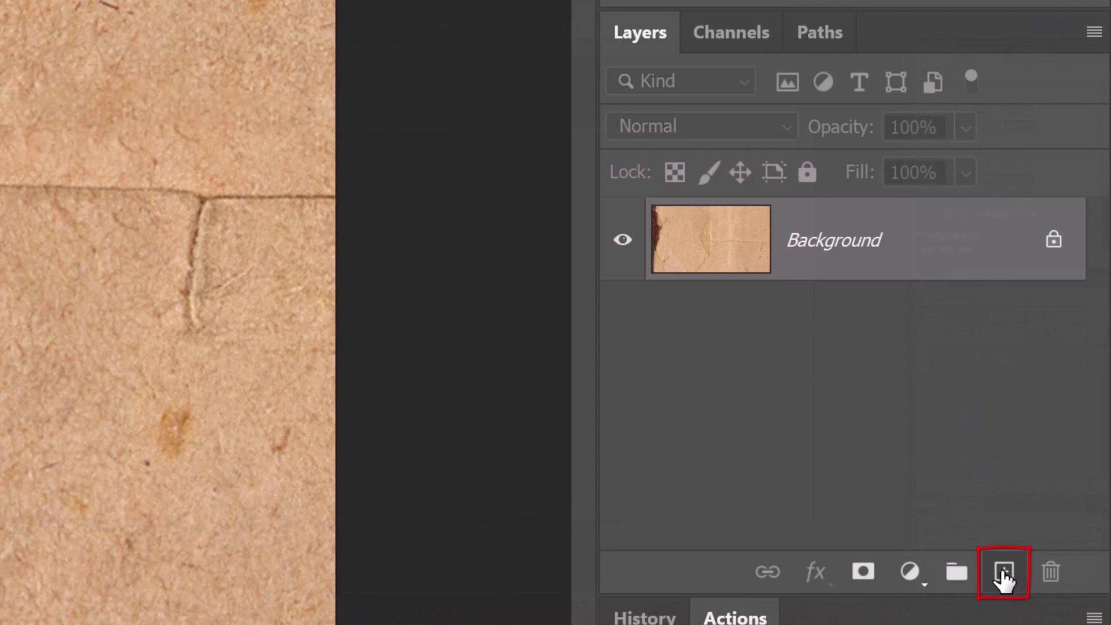
Step: Add an empty Layer 1 above the envelope background and switch to the Elliptical Marquee tool
{"action": "left_click", "coordinate": [1005, 573]}
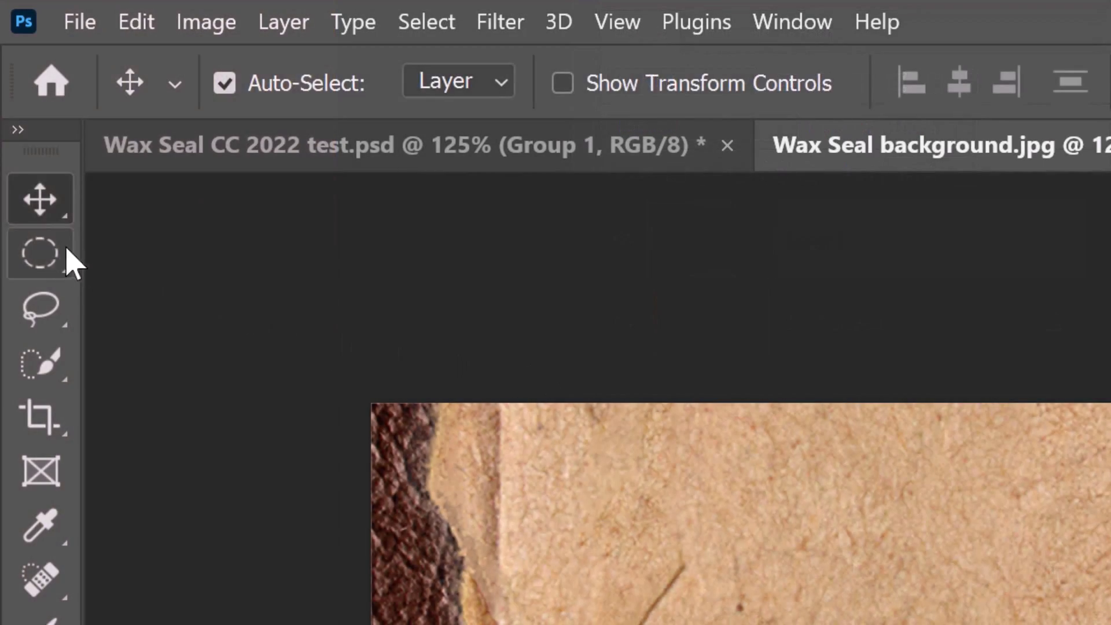
{"action": "right_click", "coordinate": [41, 252]}
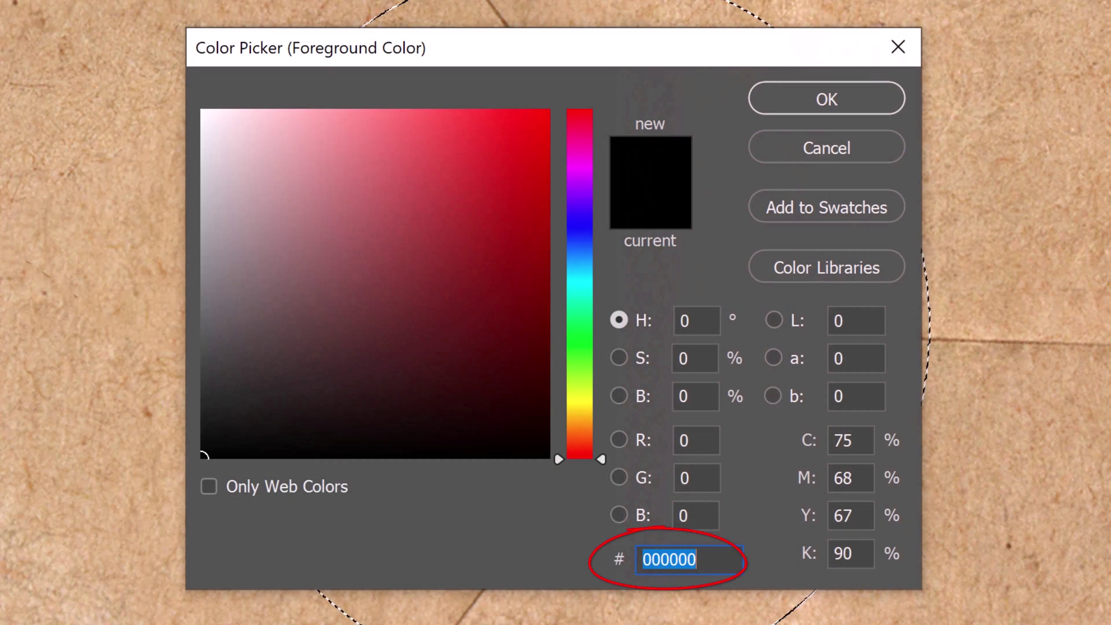
{"action": "type", "text": "A"}
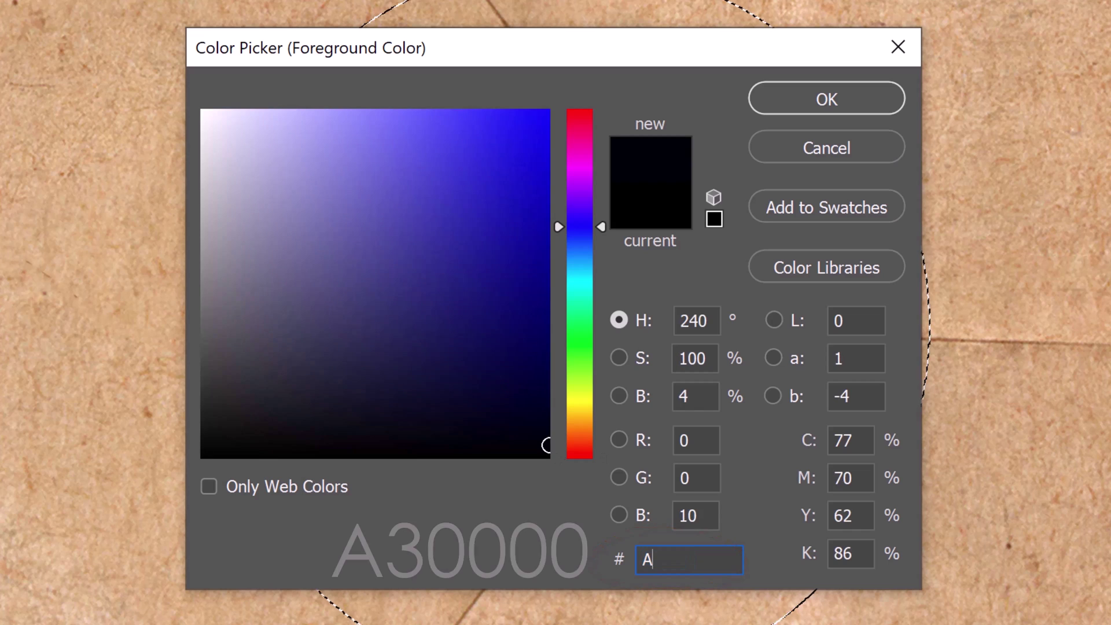
{"action": "type", "text": "300"}
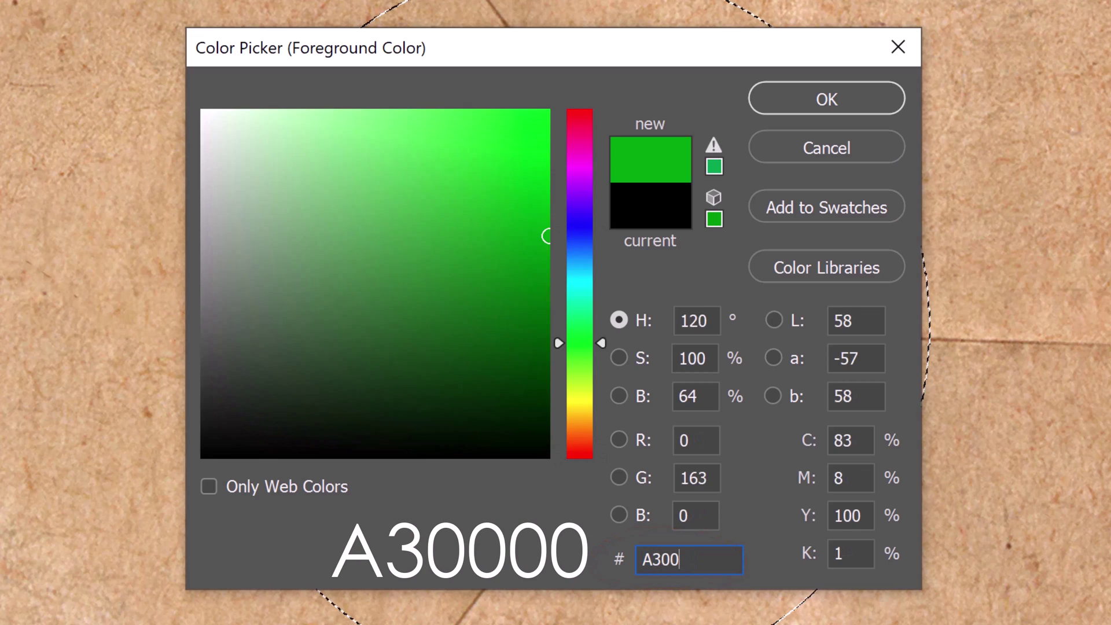
{"action": "type", "text": "00"}
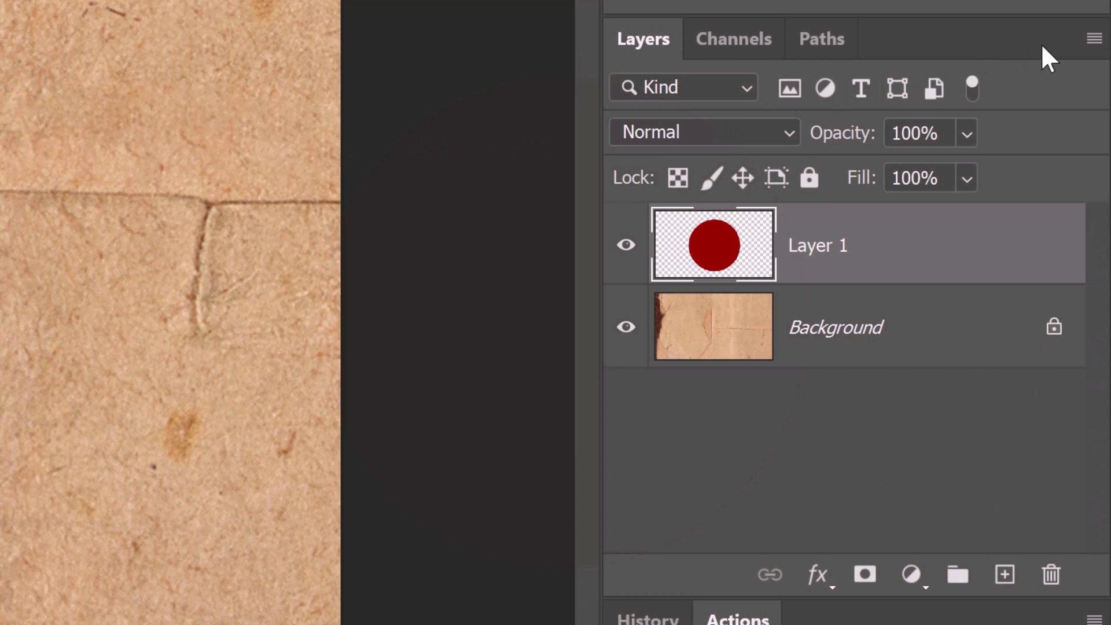
Step: Convert Layer 1 with the red circle into a smart object via the Layers panel menu
{"action": "left_click", "coordinate": [1096, 41]}
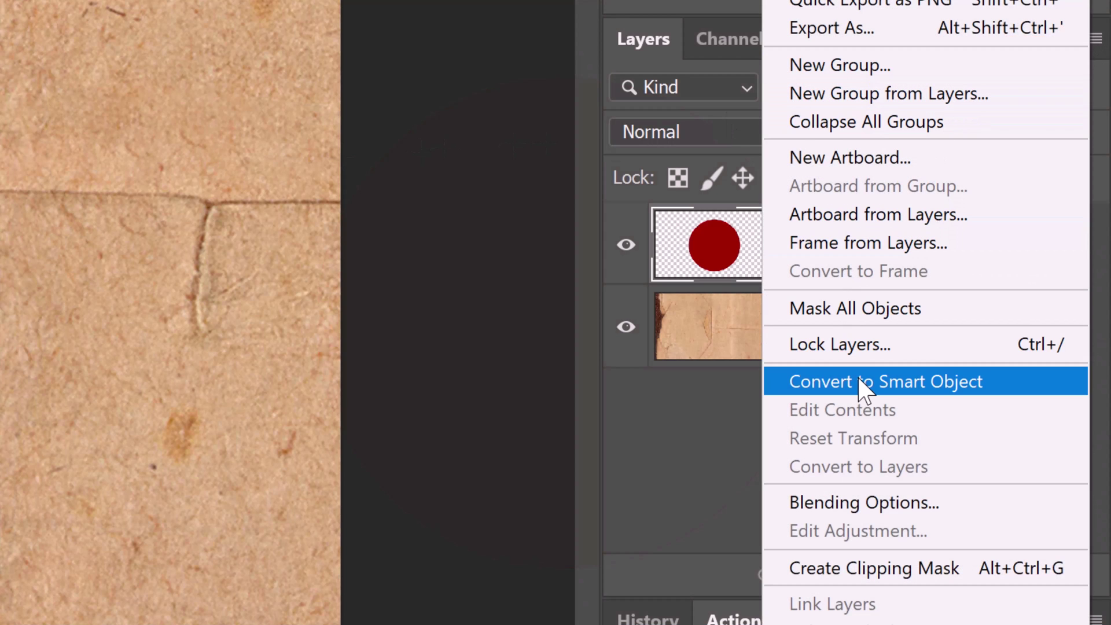
{"action": "left_click", "coordinate": [864, 389]}
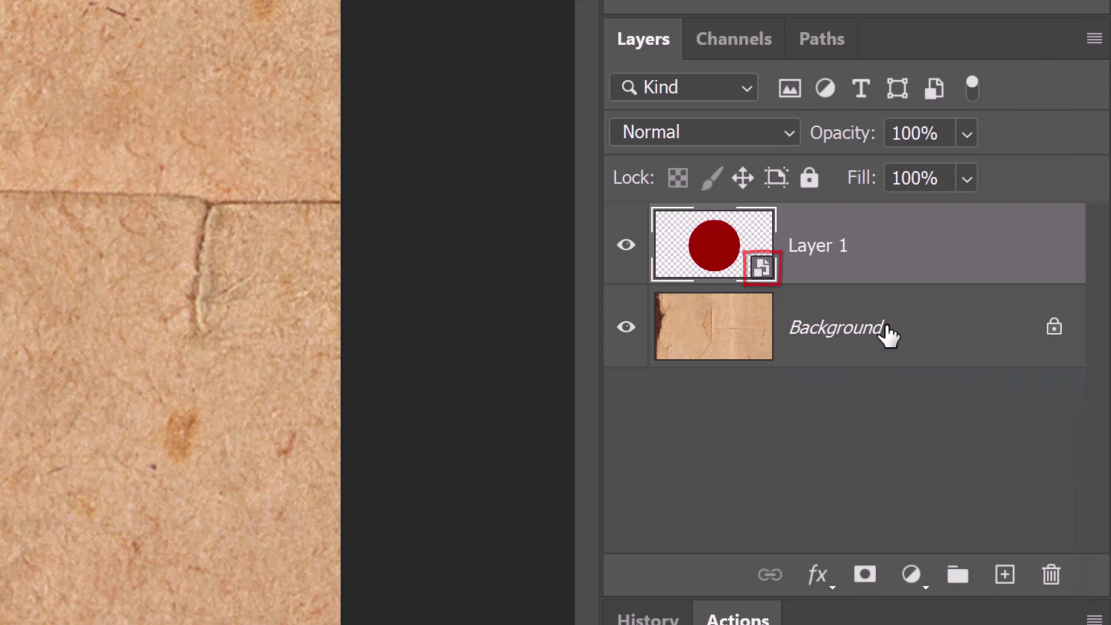
Step: Enable Bevel & Emboss on Layer 1 with its contour set to Half Round
{"action": "double_click", "coordinate": [904, 256]}
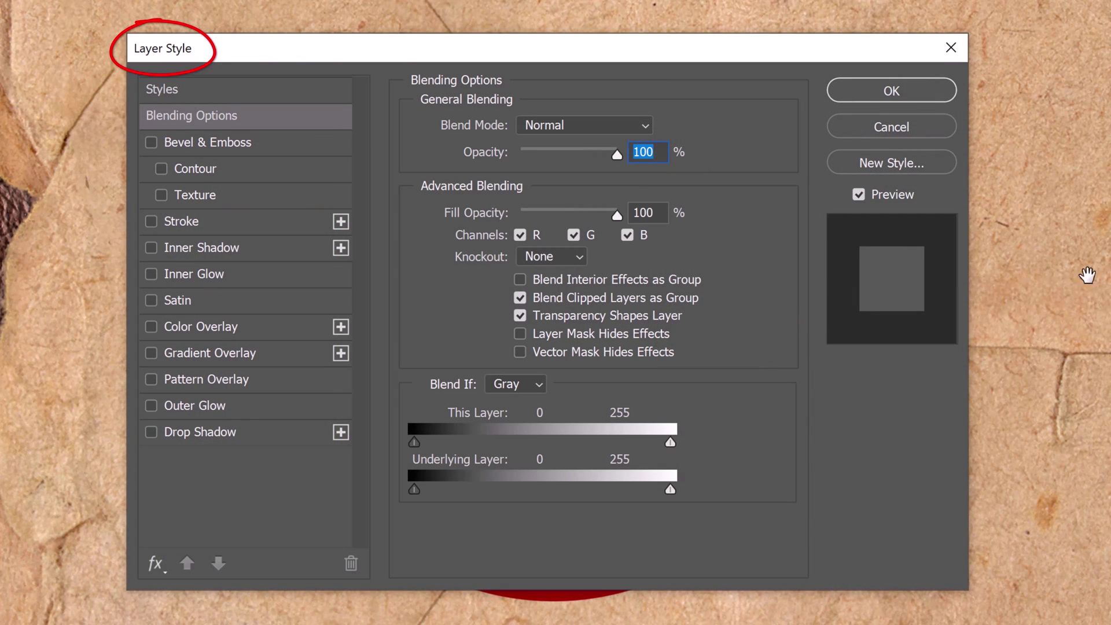
{"action": "left_click", "coordinate": [208, 143]}
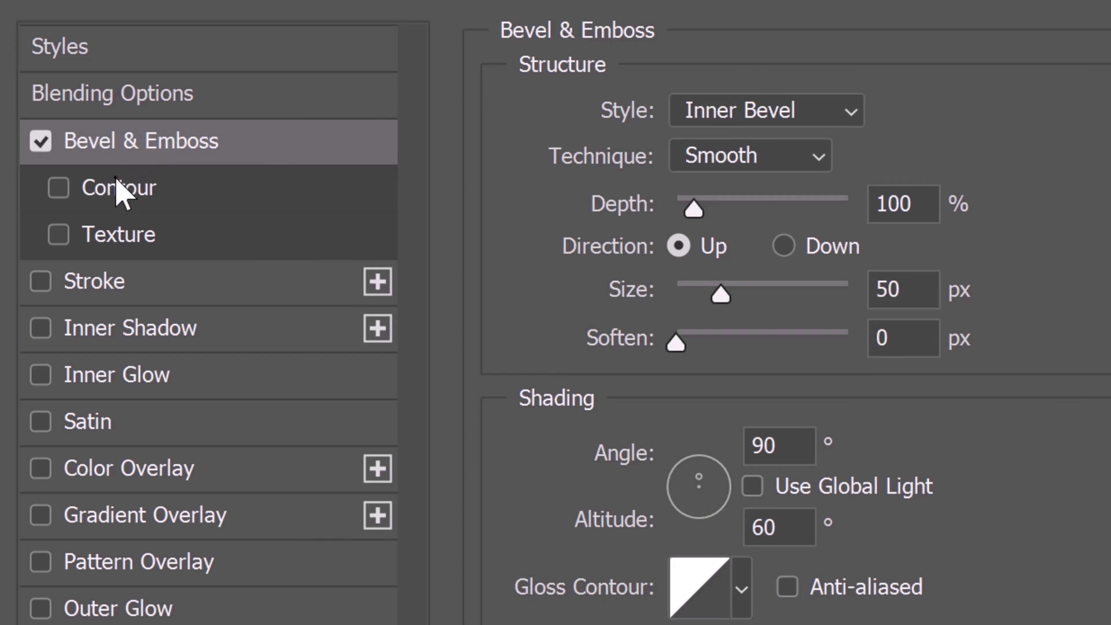
{"action": "left_click", "coordinate": [119, 188]}
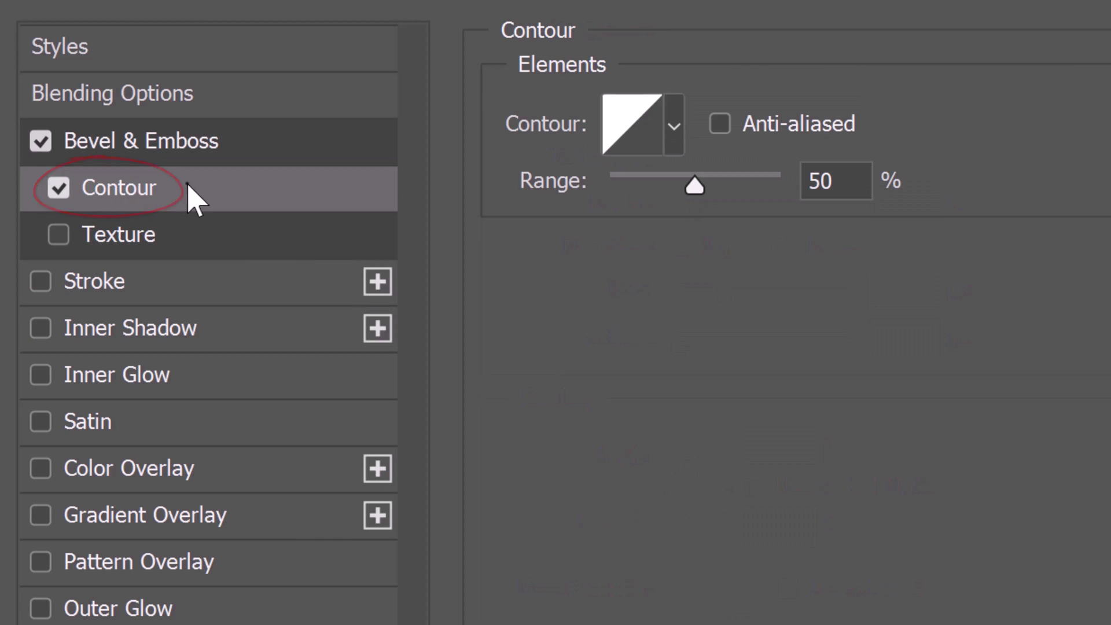
{"action": "left_click", "coordinate": [674, 125]}
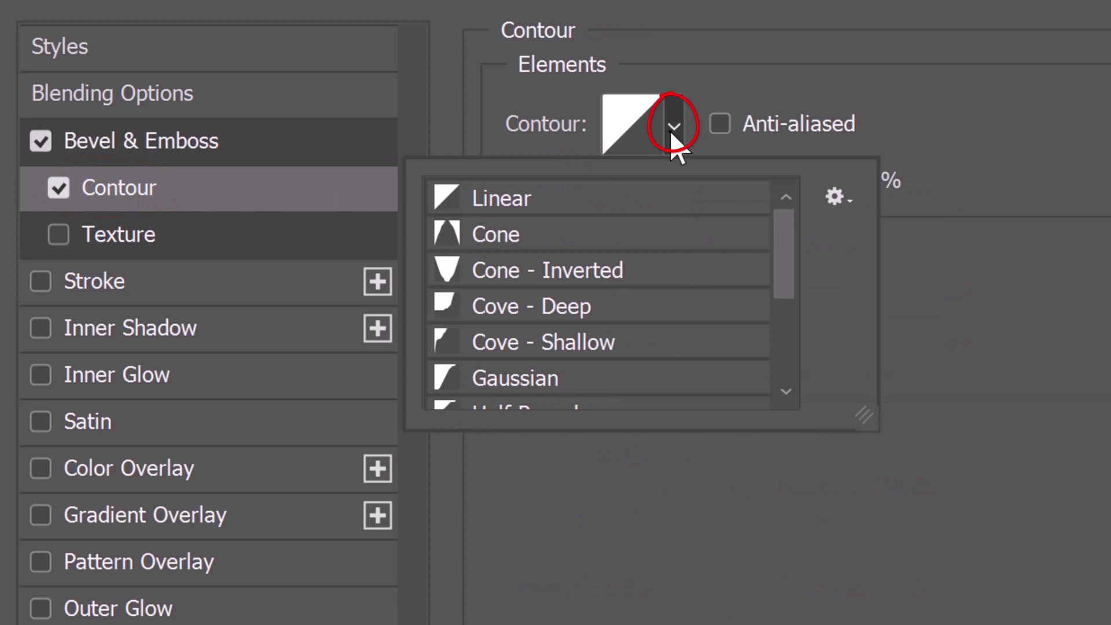
{"action": "left_click", "coordinate": [838, 201]}
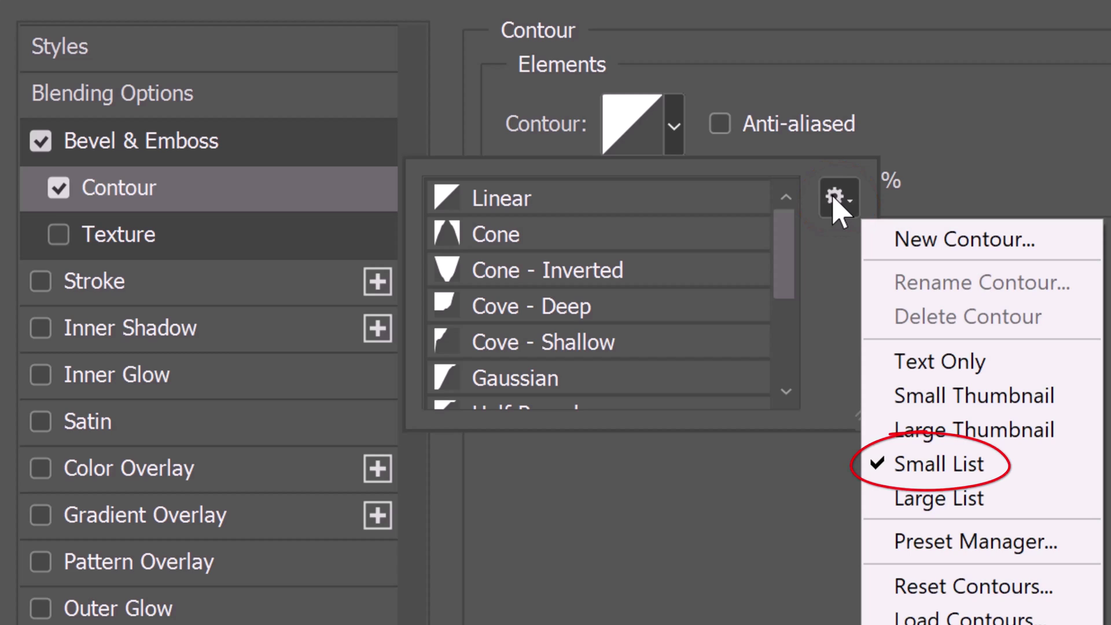
{"action": "left_click", "coordinate": [838, 200]}
{"action": "scroll", "coordinate": [787, 252], "scroll_direction": "down", "scroll_amount": 3}
{"action": "left_click", "coordinate": [549, 306]}
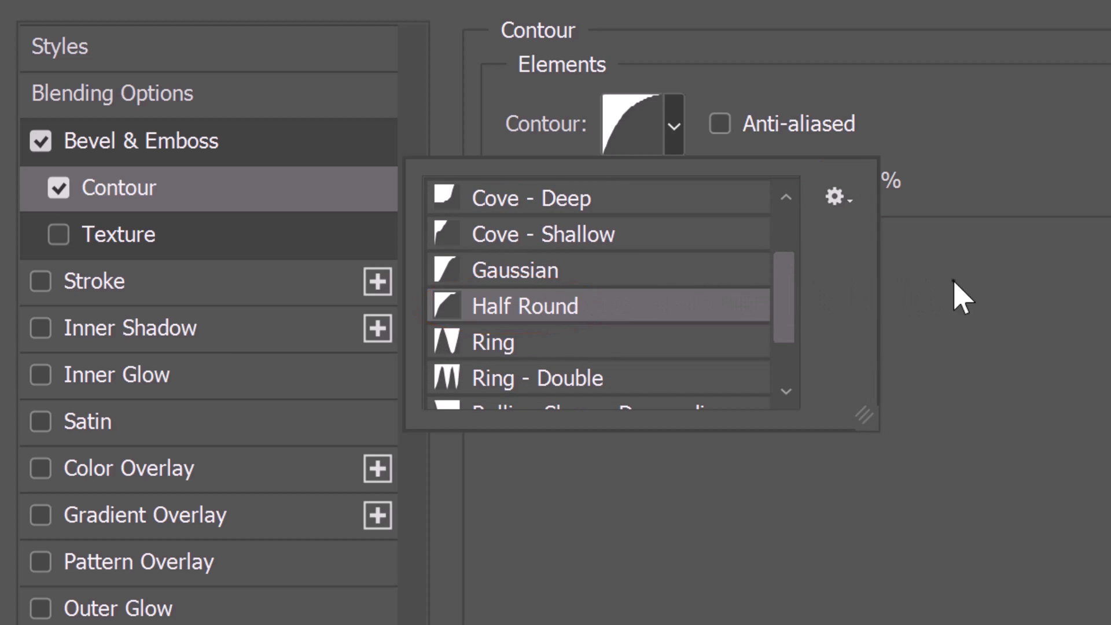
{"action": "left_click", "coordinate": [1003, 295]}
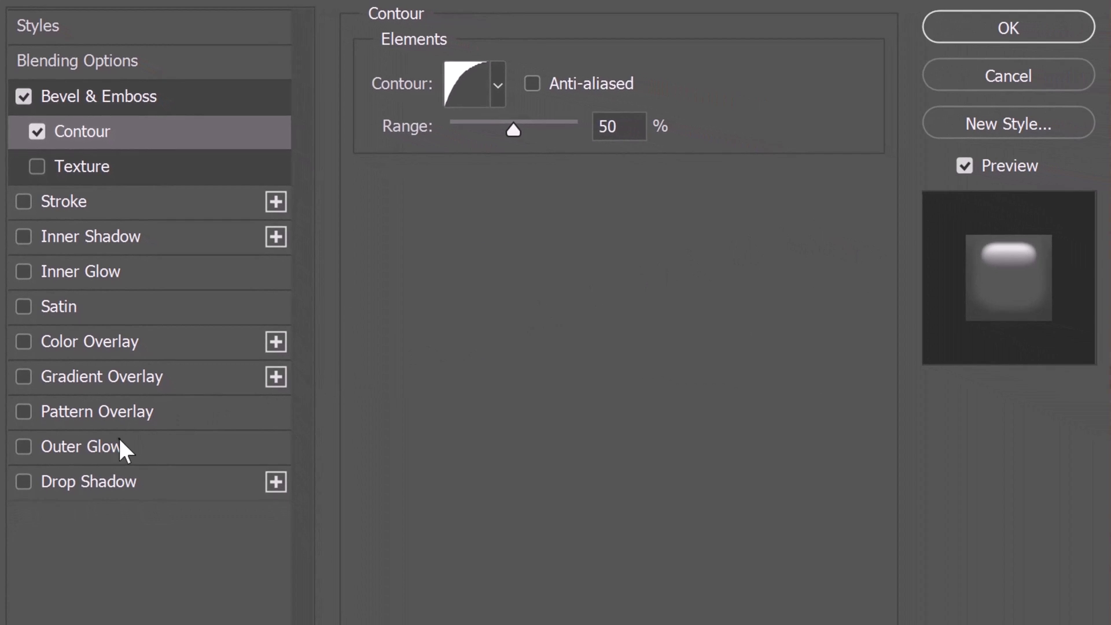
Step: Add a #3e1100 drop shadow: 60% opacity, 130° angle, 10 px distance, 20 px size
{"action": "left_click", "coordinate": [90, 481]}
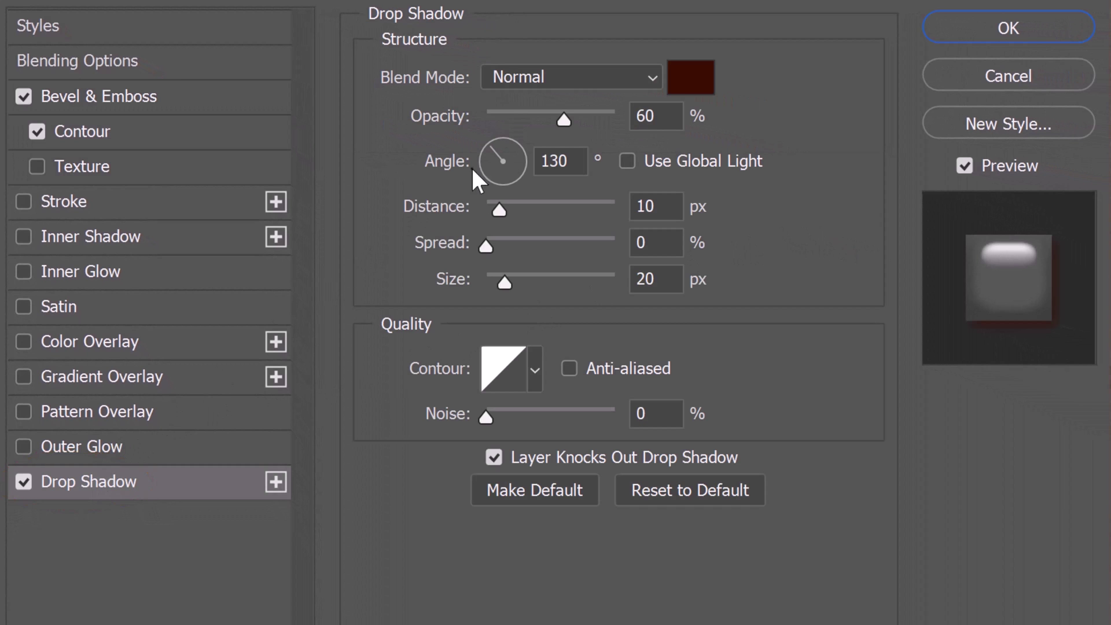
{"action": "left_click", "coordinate": [690, 83]}
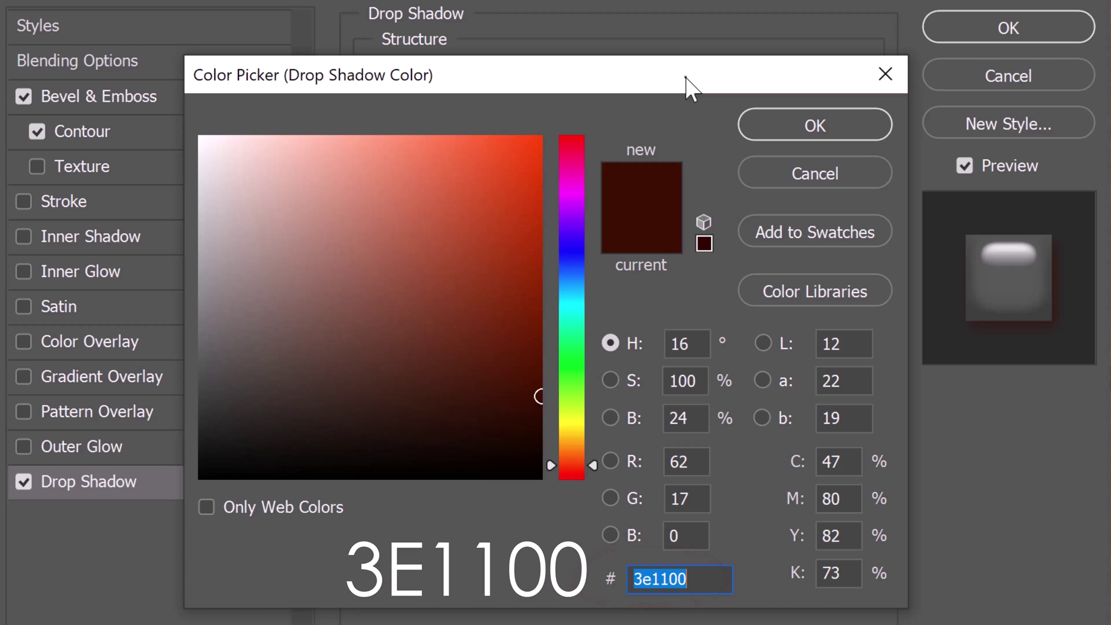
{"action": "left_click", "coordinate": [788, 128]}
{"action": "left_click", "coordinate": [788, 127]}
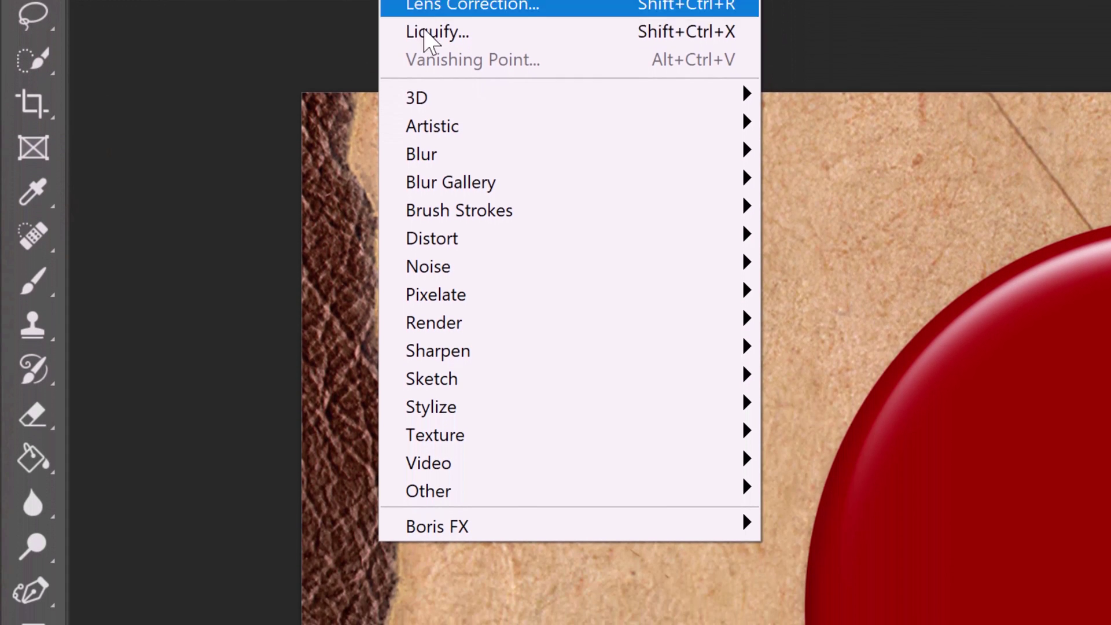
Step: Apply the Wave distortion filter to the Layer 1 smart object
{"action": "mouse_move", "coordinate": [432, 233]}
{"action": "left_click", "coordinate": [821, 526]}
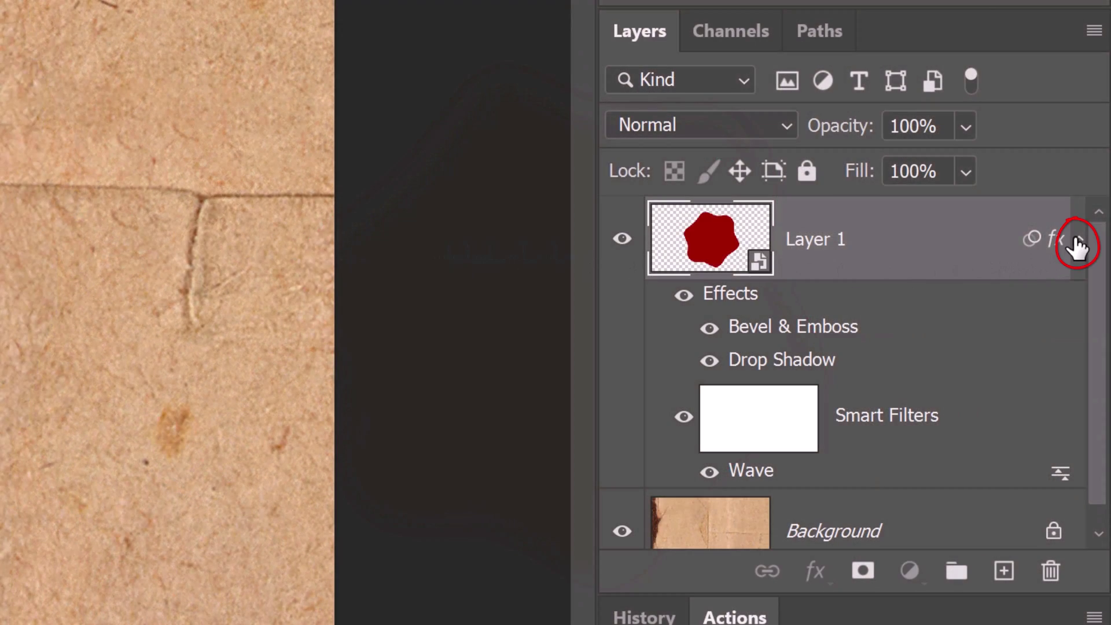
Step: Collapse Layer 1's effects list and add a new empty layer on top
{"action": "left_click", "coordinate": [1078, 245]}
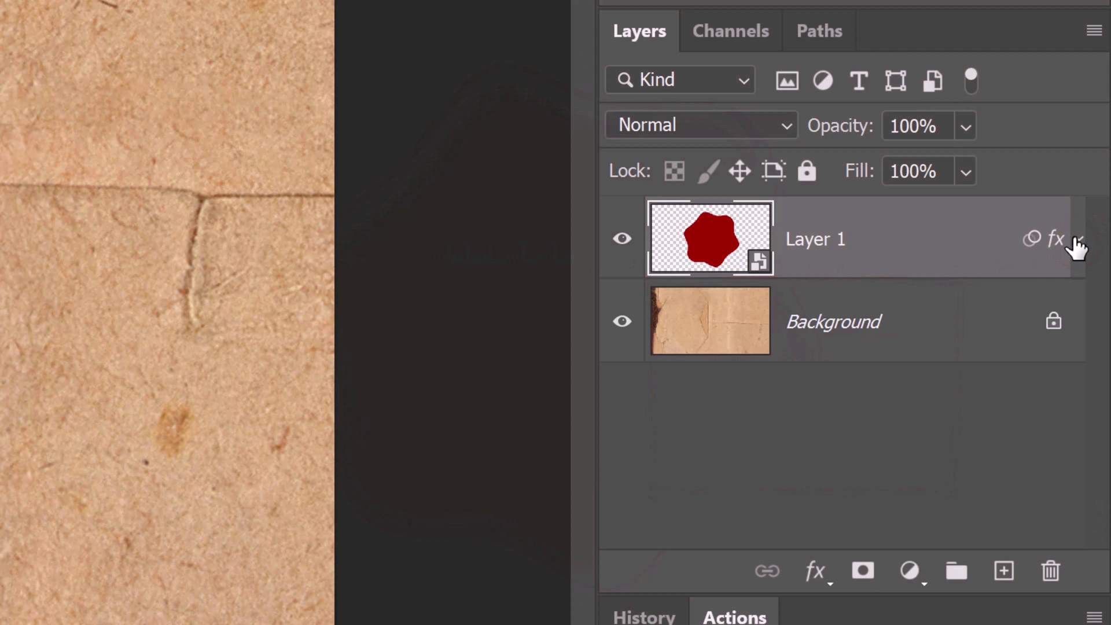
{"action": "left_click", "coordinate": [1003, 573]}
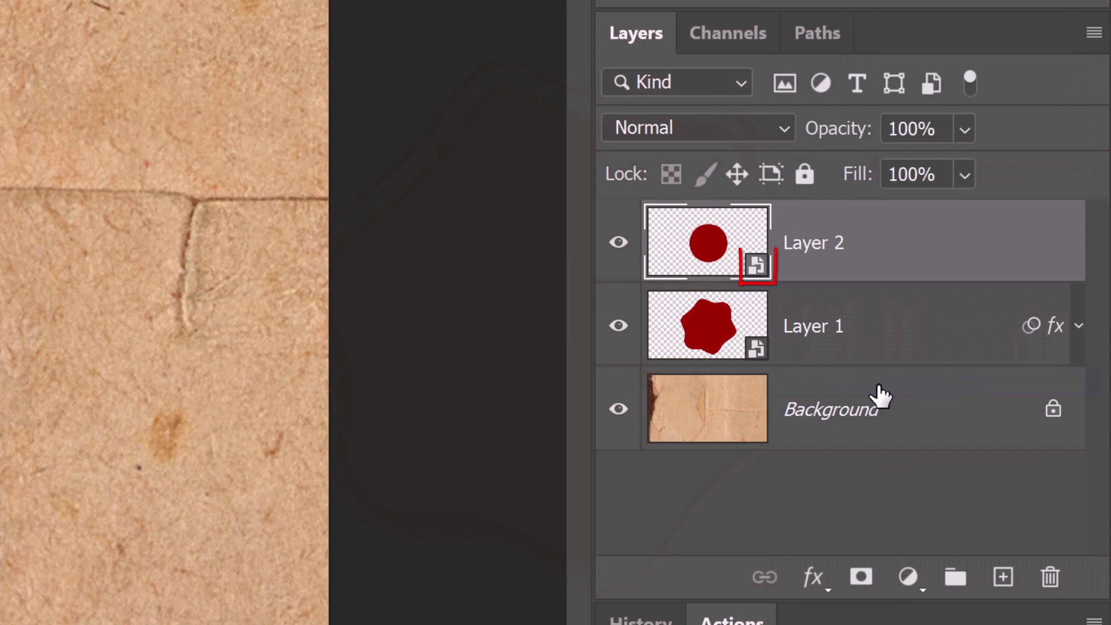
Step: Give Layer 2 Bevel & Emboss: Direction Down, size 16, highlight 90%, shadow 50%, Linear contour
{"action": "double_click", "coordinate": [900, 249]}
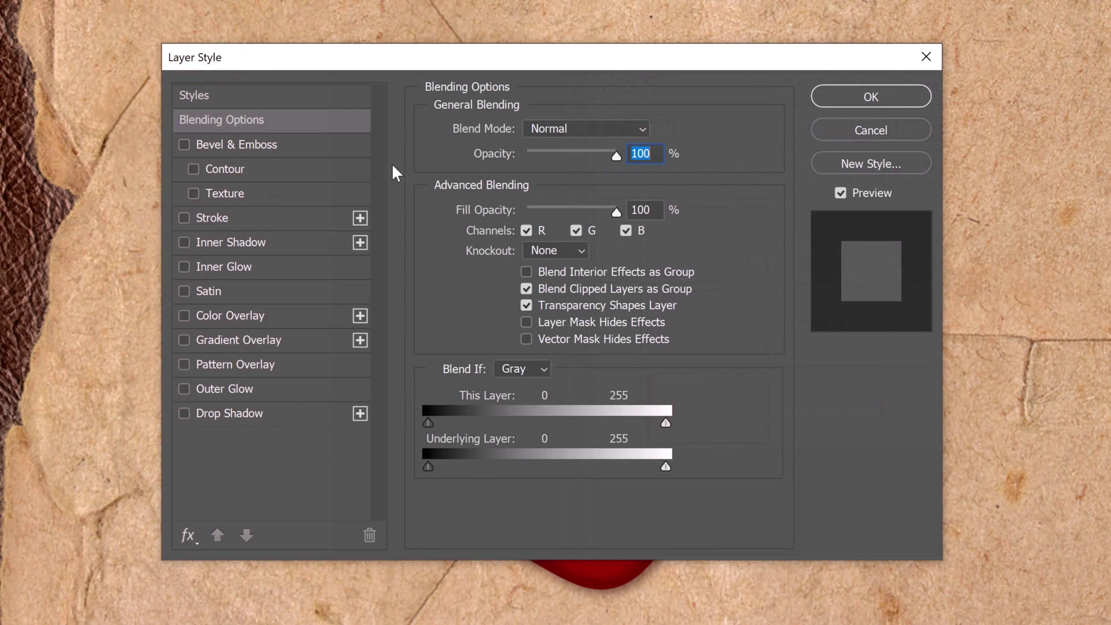
{"action": "left_click", "coordinate": [236, 144]}
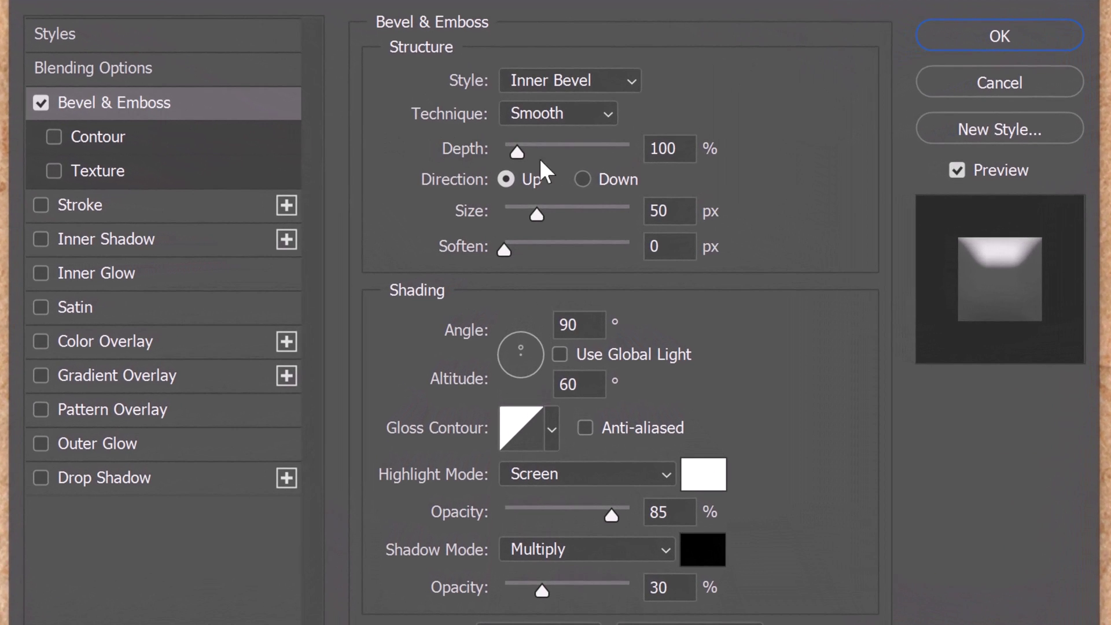
{"action": "left_click", "coordinate": [582, 179]}
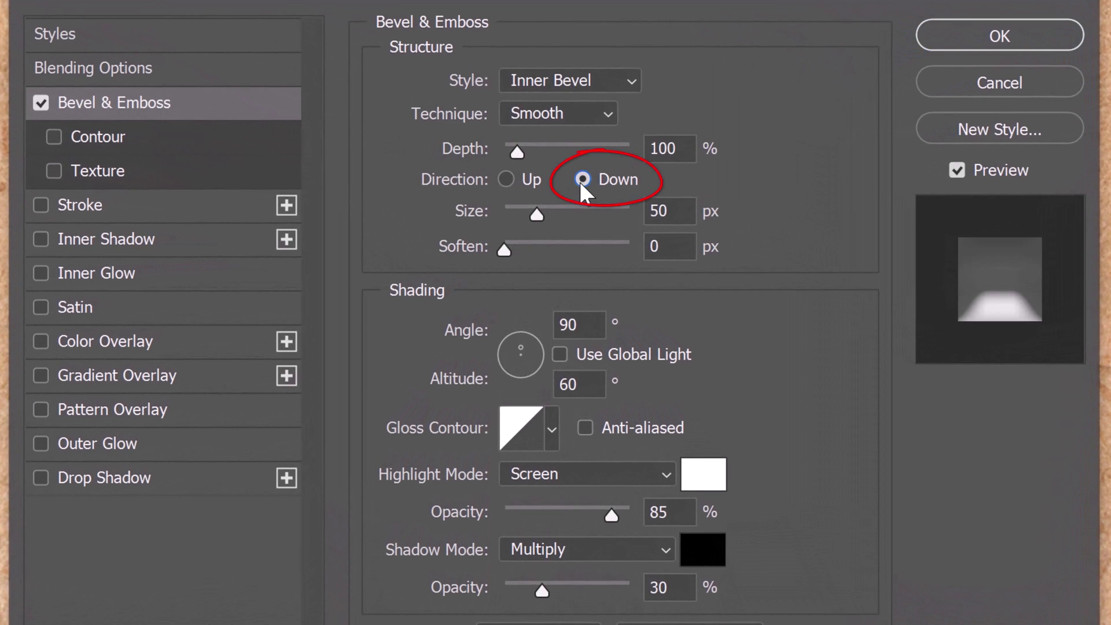
{"action": "left_click", "coordinate": [673, 211]}
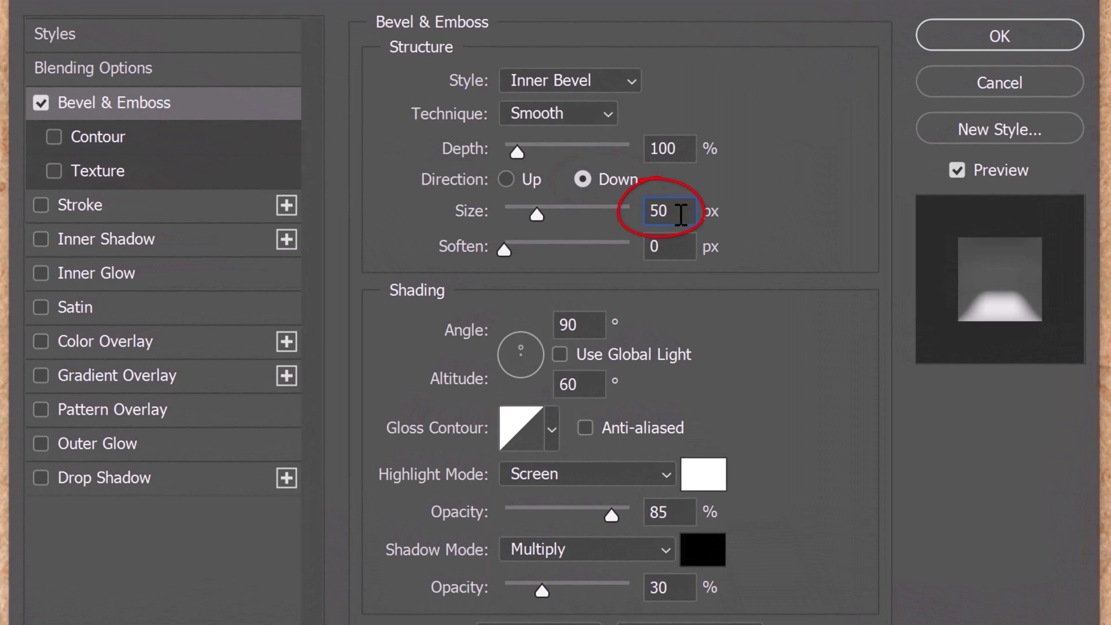
{"action": "type", "text": "16"}
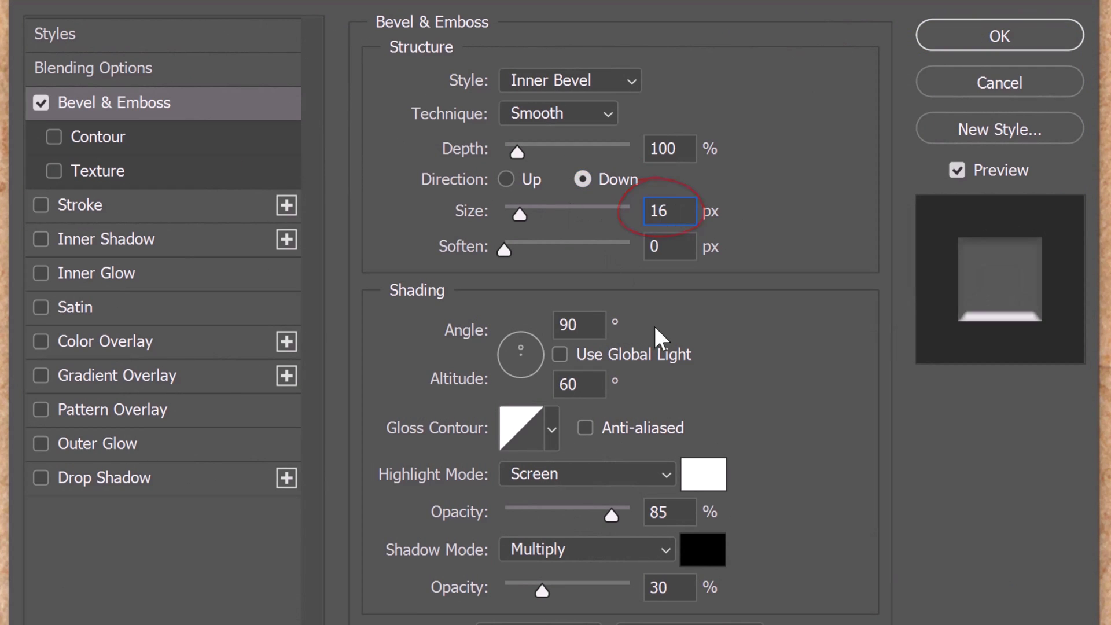
{"action": "left_click", "coordinate": [678, 511]}
{"action": "type", "text": "90"}
{"action": "left_click", "coordinate": [686, 588]}
{"action": "type", "text": "50"}
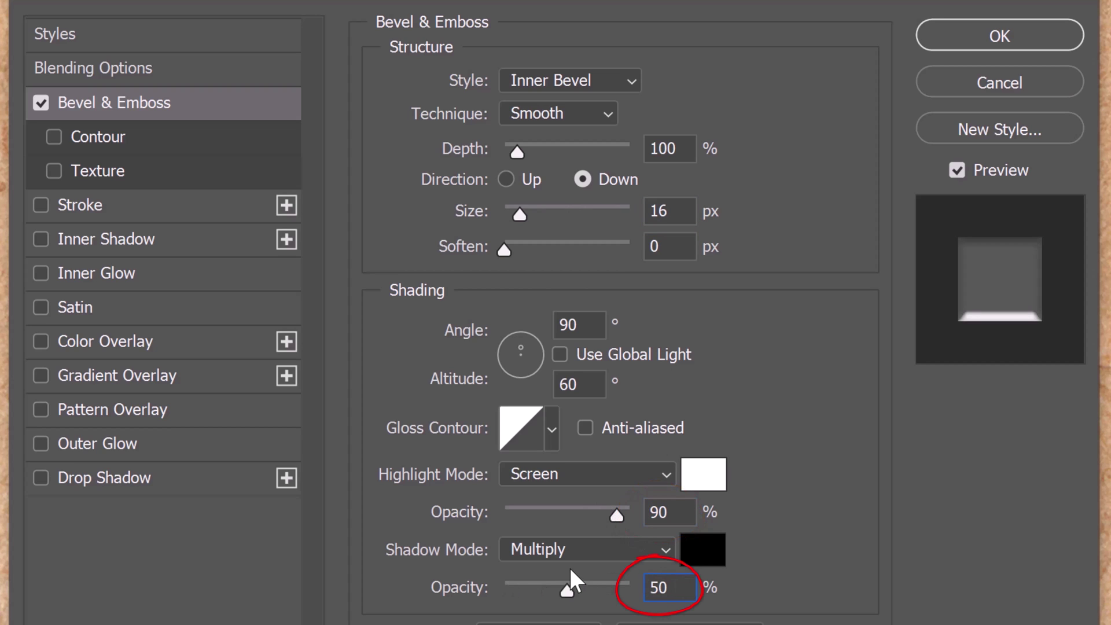
{"action": "left_click", "coordinate": [98, 137]}
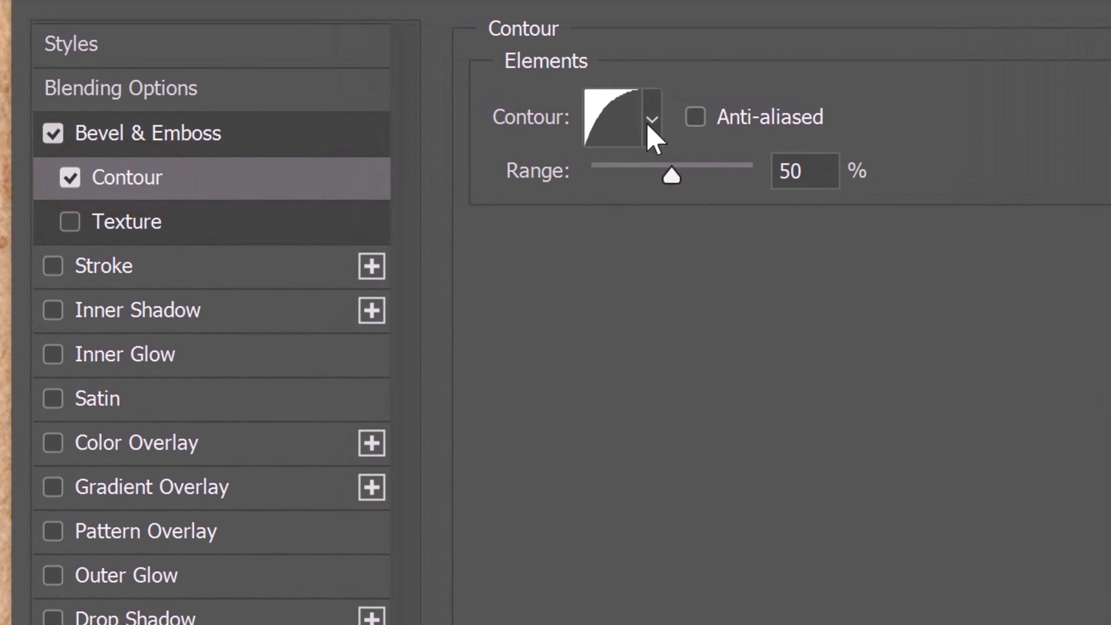
{"action": "left_click", "coordinate": [538, 97]}
{"action": "scroll", "coordinate": [749, 228], "scroll_direction": "up", "scroll_amount": 1}
{"action": "left_click", "coordinate": [563, 192]}
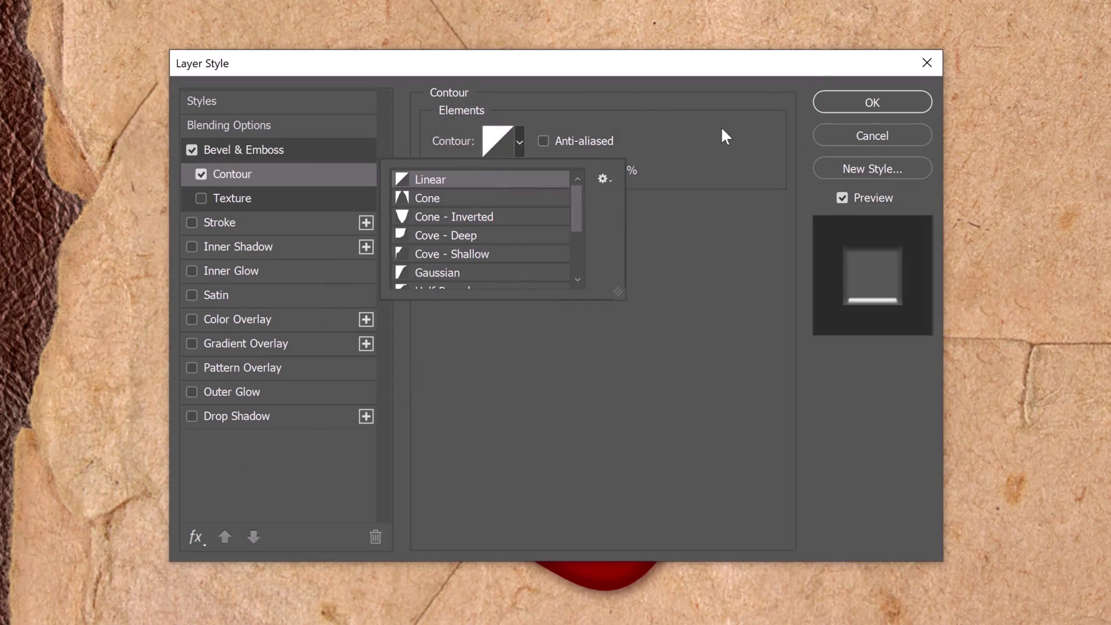
{"action": "left_click", "coordinate": [866, 108]}
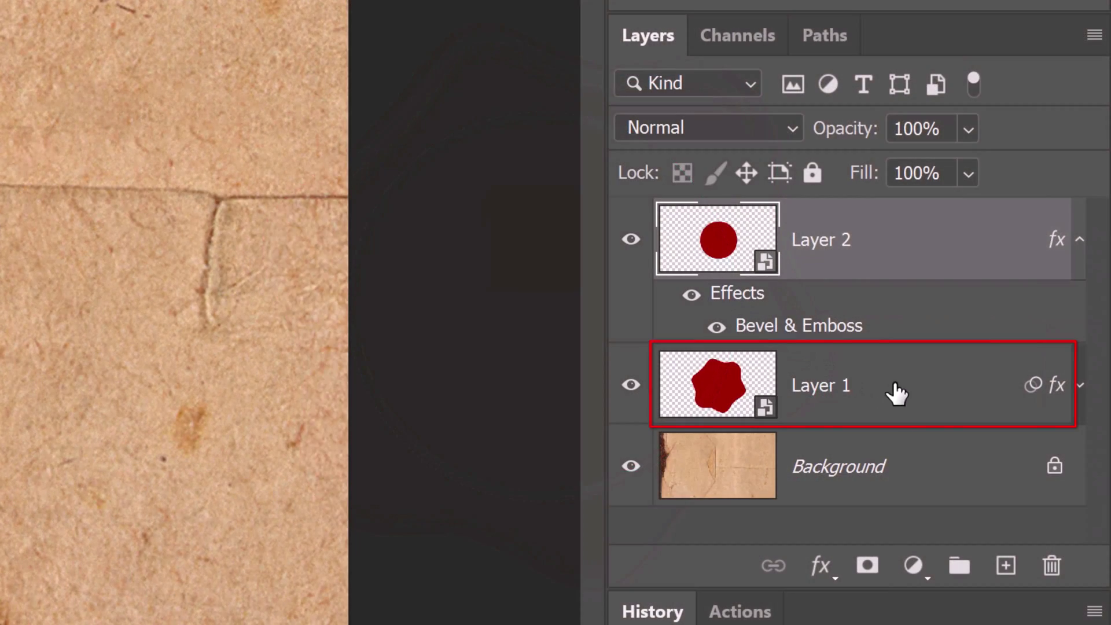
Step: Select Layer 1 and add a mask hiding the area under the inner circle
{"action": "left_click", "coordinate": [896, 391]}
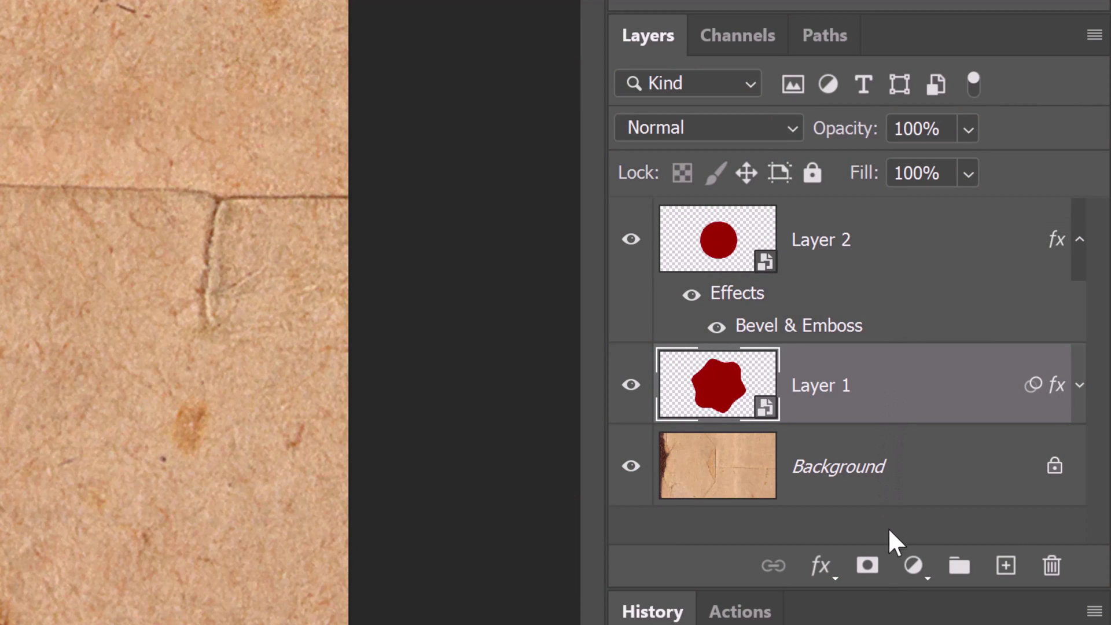
{"action": "left_click", "coordinate": [869, 569], "text": "alt"}
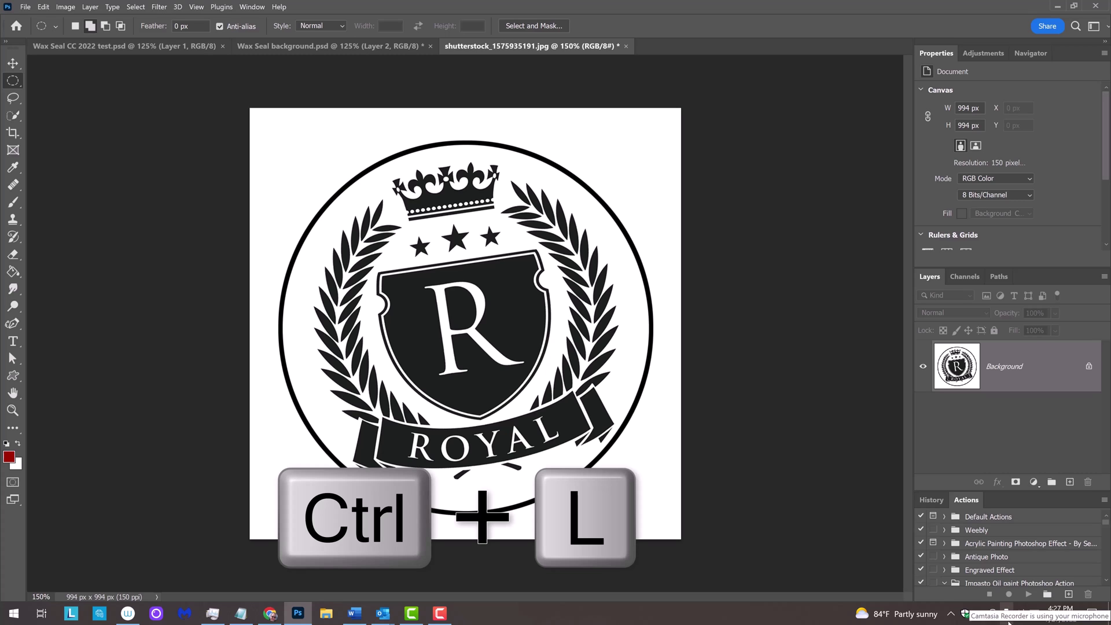
Step: Apply Levels to the crest image with input black at 34 and white at 163
{"action": "key", "text": "ctrl+l"}
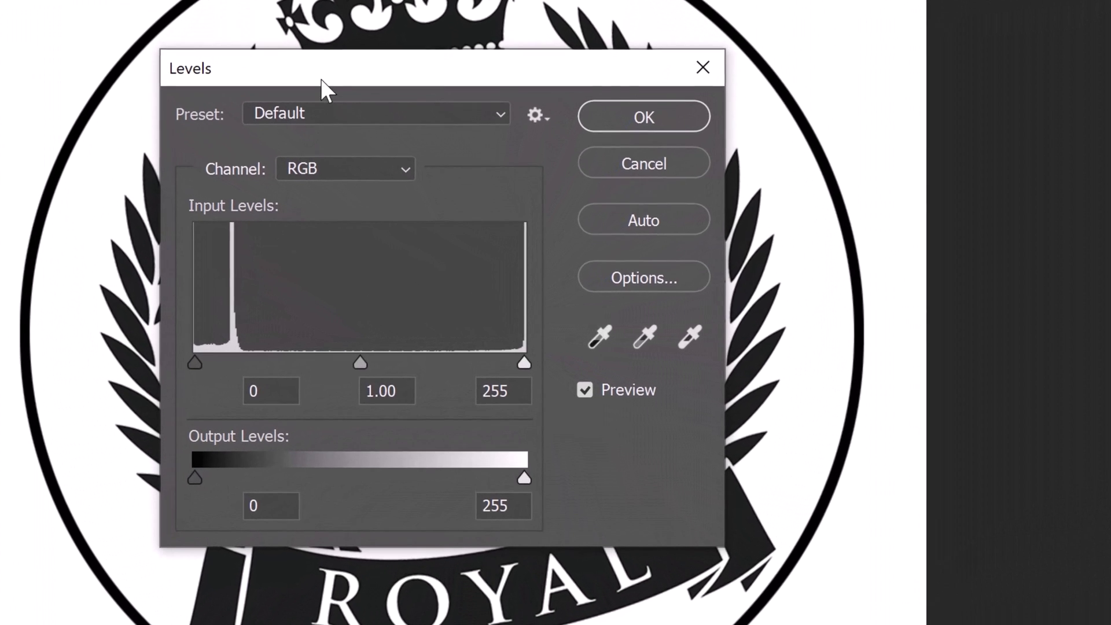
{"action": "left_click_drag", "start_coordinate": [434, 143], "coordinate": [644, 93]}
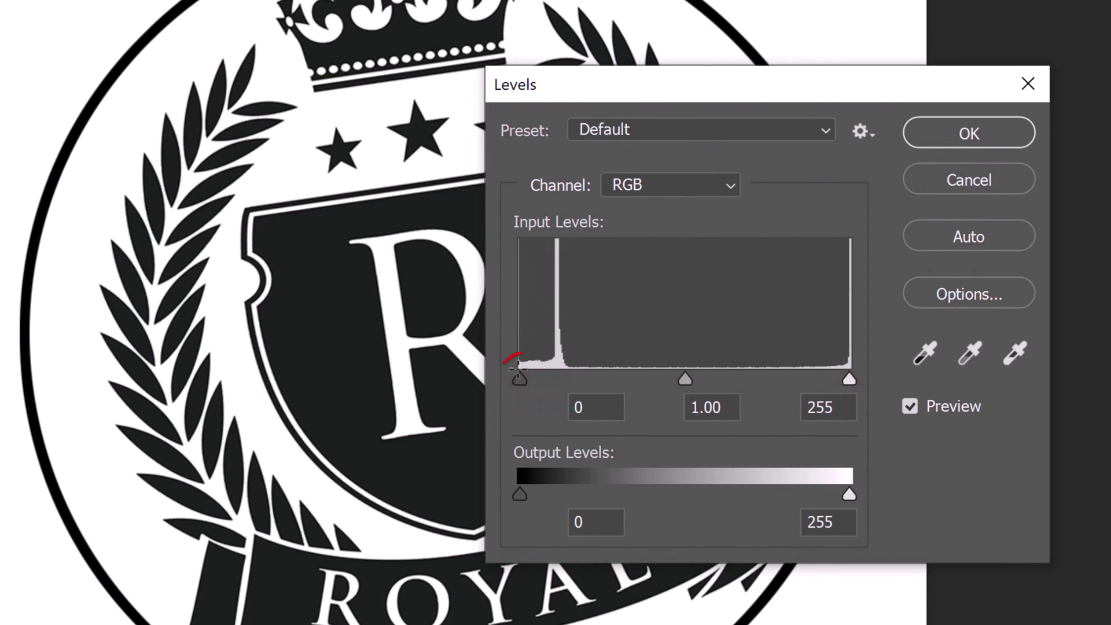
{"action": "left_click_drag", "start_coordinate": [521, 380], "coordinate": [563, 380]}
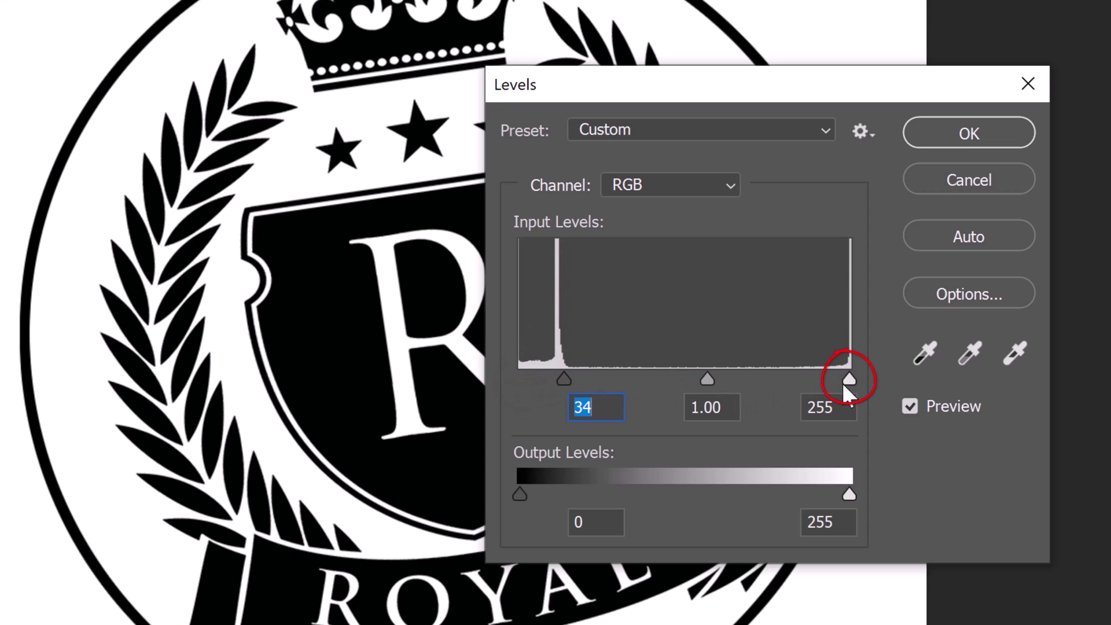
{"action": "left_click_drag", "start_coordinate": [848, 379], "coordinate": [730, 380]}
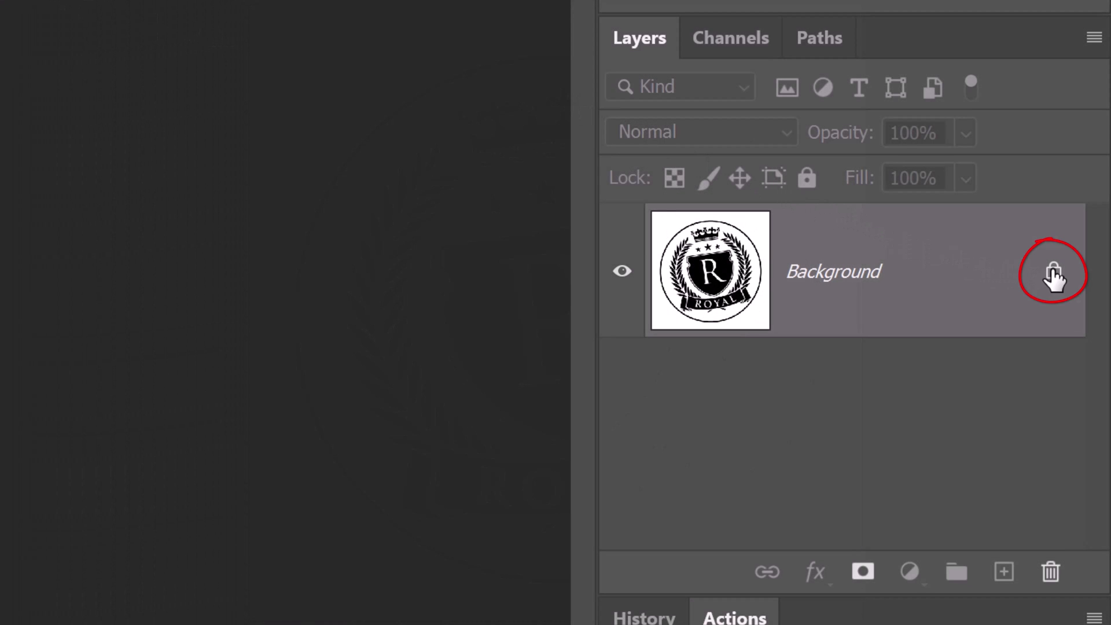
Step: Unlock the crest Background as Layer 0 and load its highlights from the RGB channel
{"action": "left_click", "coordinate": [1054, 274]}
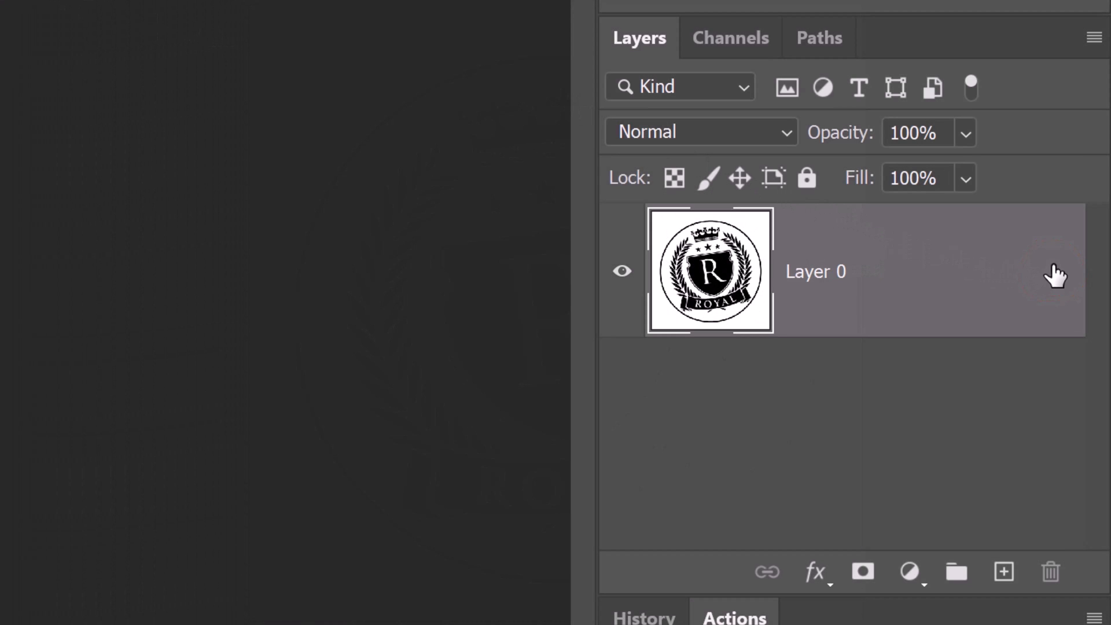
{"action": "left_click", "coordinate": [732, 38]}
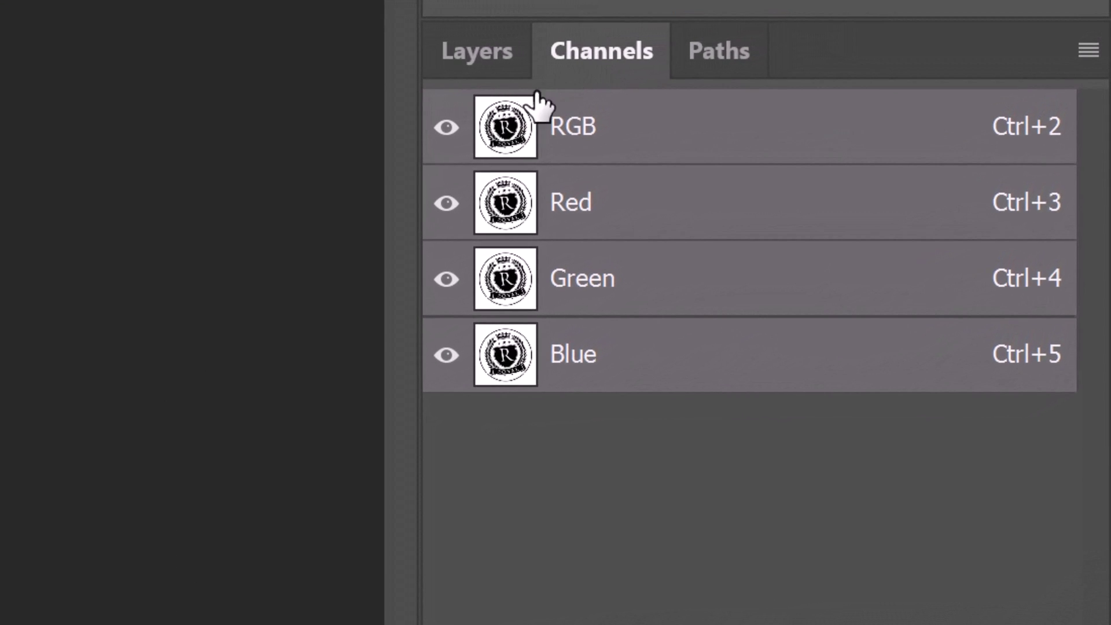
{"action": "left_click", "coordinate": [569, 113], "text": "ctrl"}
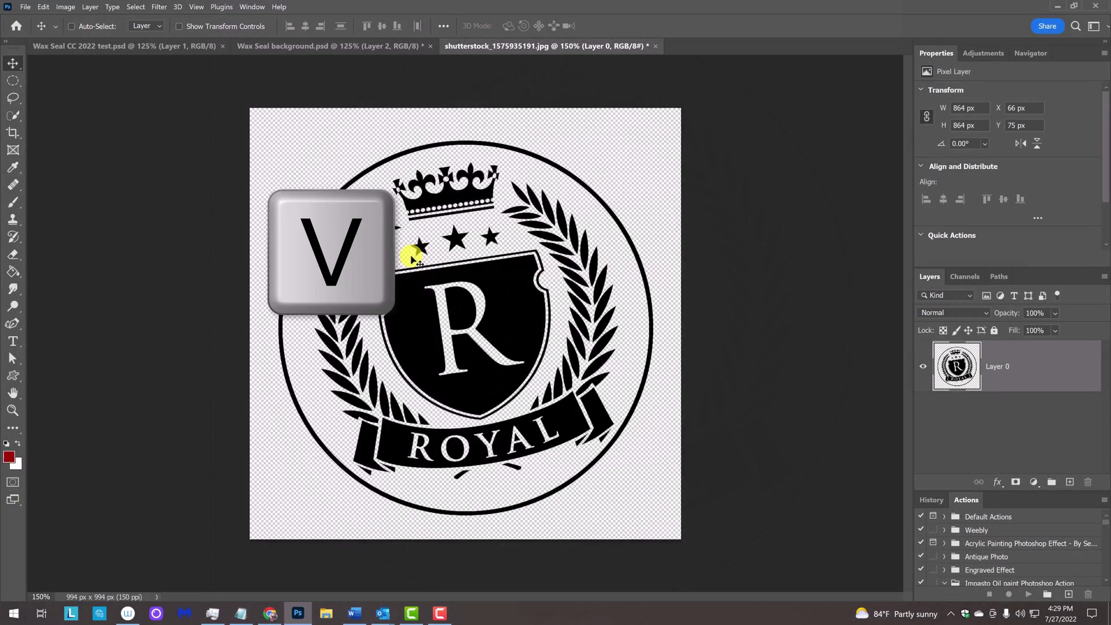
Step: Move the black ROYAL crest into the wax seal document as Layer 3, centred on the seal
{"action": "left_click_drag", "start_coordinate": [413, 257], "coordinate": [305, 46]}
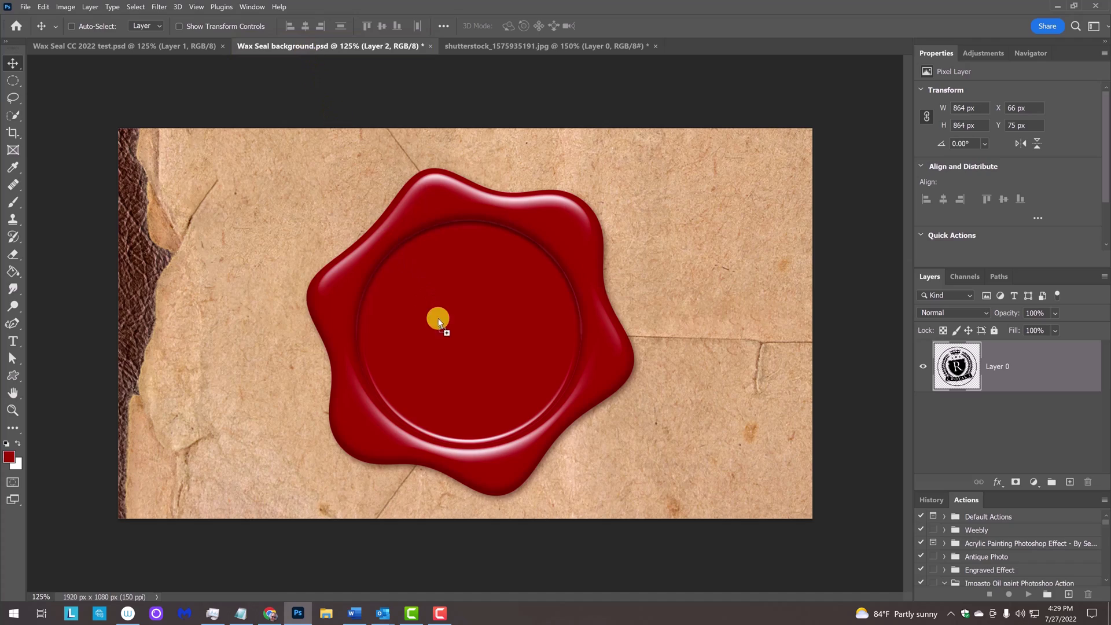
{"action": "left_click_drag", "start_coordinate": [306, 51], "coordinate": [460, 357]}
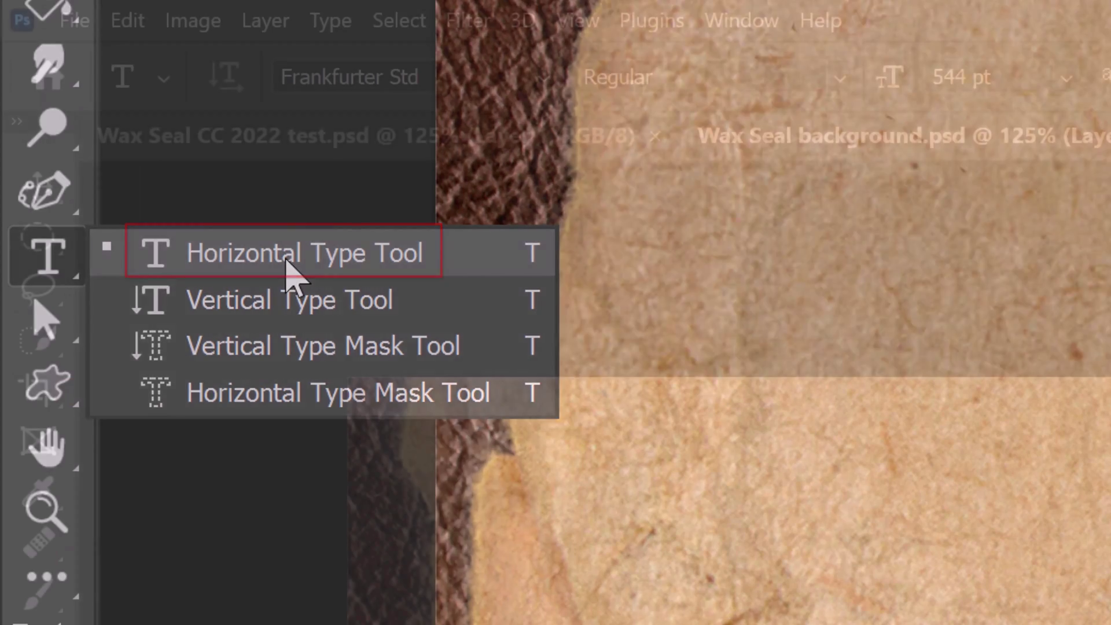
{"action": "left_click", "coordinate": [295, 261]}
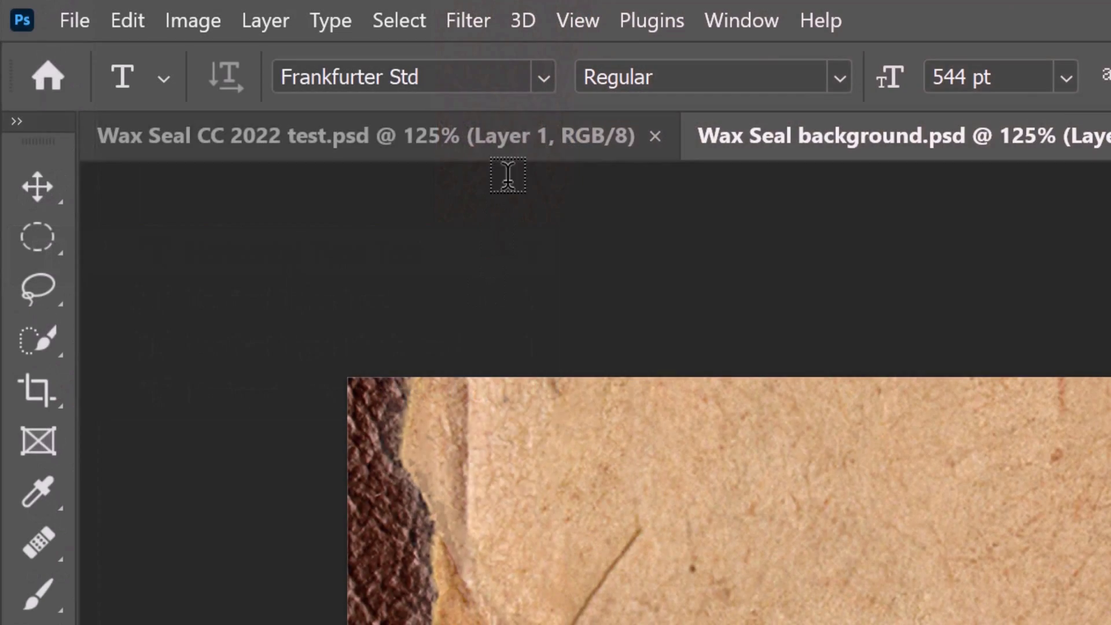
{"action": "left_click", "coordinate": [545, 76]}
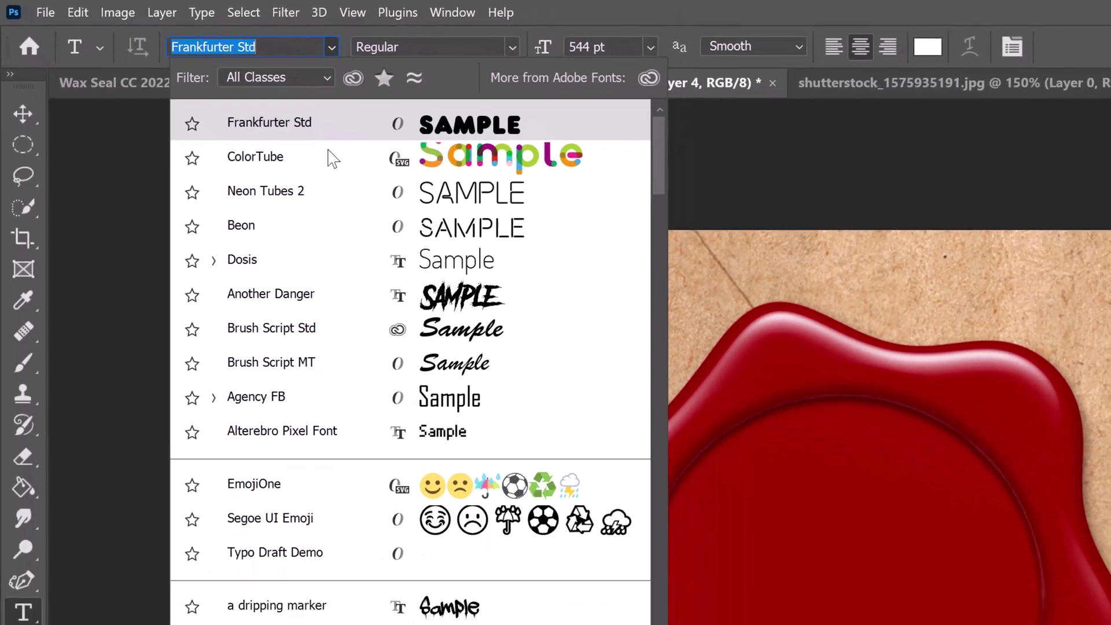
{"action": "type", "text": "ac"}
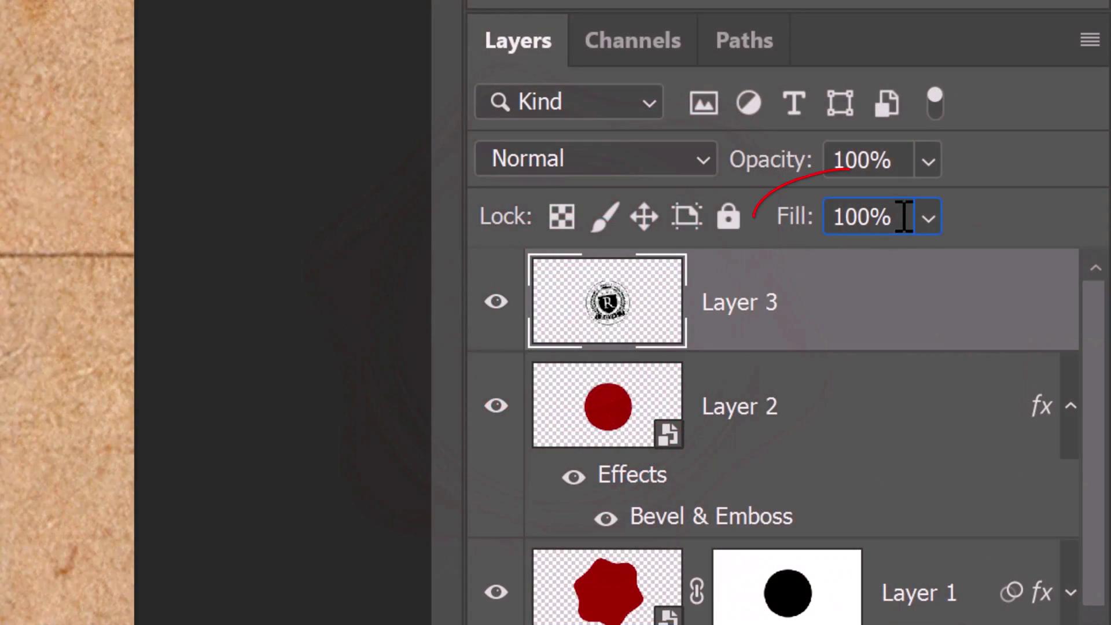
Step: Set Layer 3's fill to 0% so the black crest pixels disappear
{"action": "left_click_drag", "start_coordinate": [904, 216], "coordinate": [878, 218]}
{"action": "type", "text": "0"}
{"action": "key", "text": "Return"}
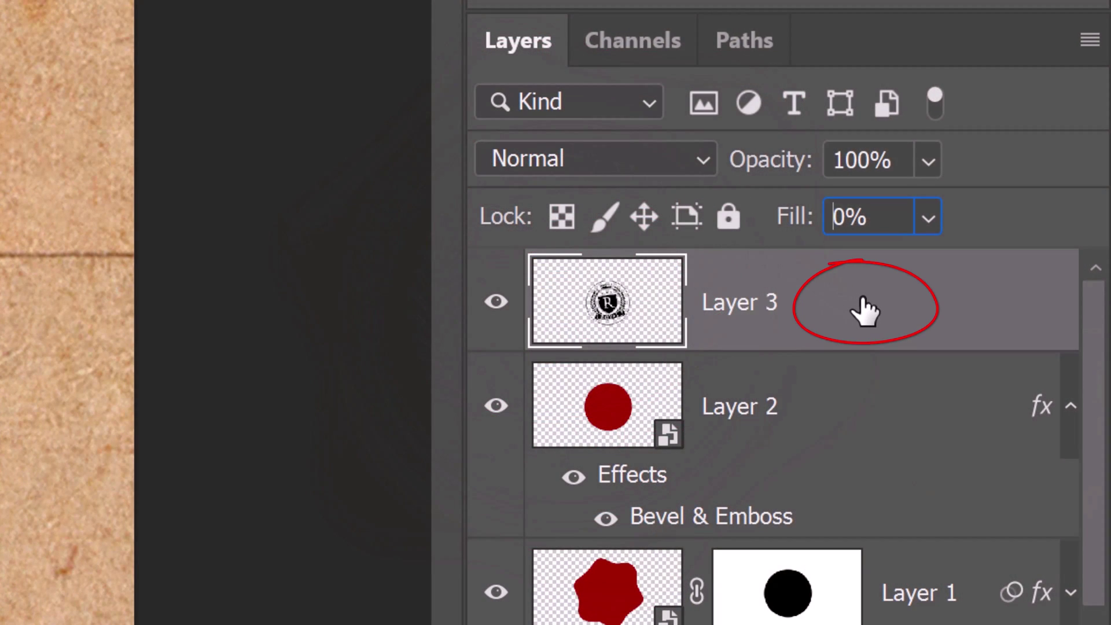
Step: Give Layer 3 an Emboss-style Bevel & Emboss: depth 200%, direction Up, size 12 px, shadow opacity 40%
{"action": "double_click", "coordinate": [866, 311]}
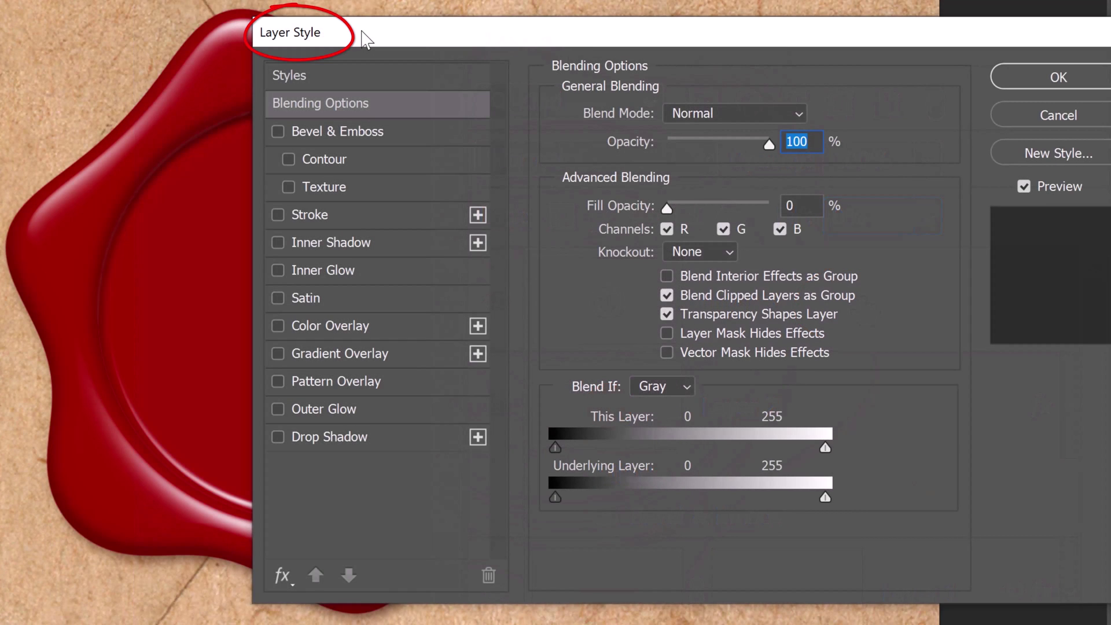
{"action": "left_click", "coordinate": [339, 131]}
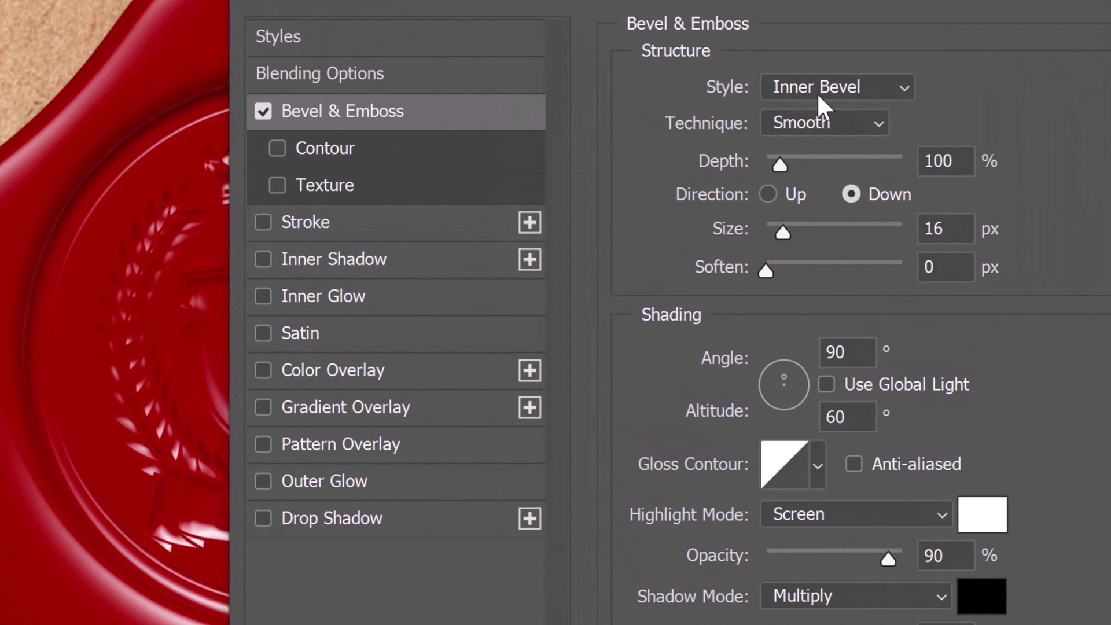
{"action": "left_click", "coordinate": [817, 93]}
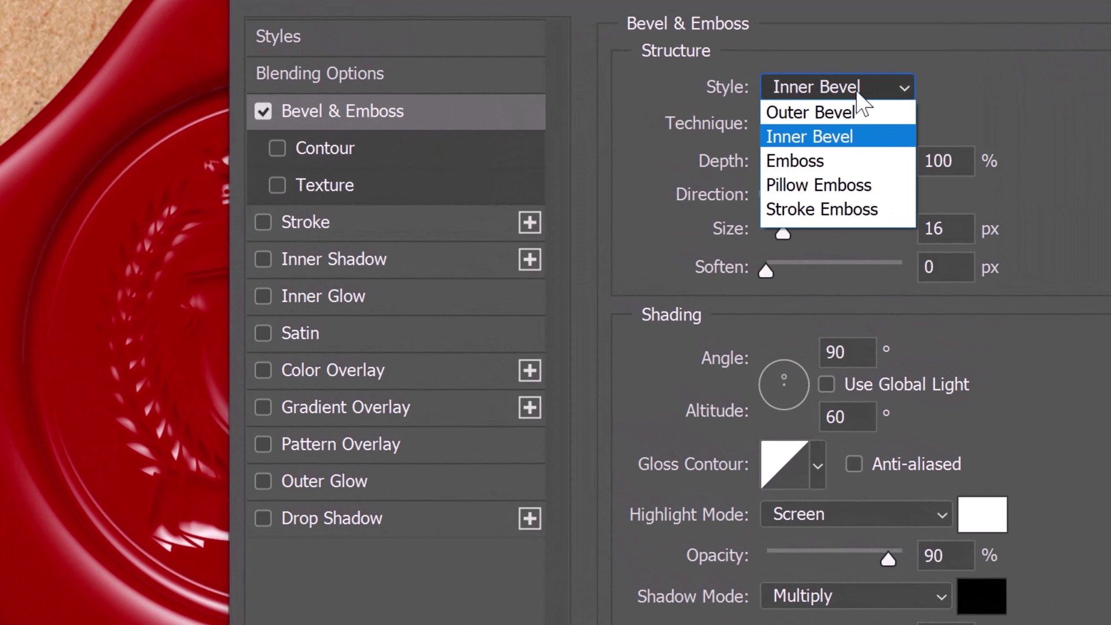
{"action": "left_click", "coordinate": [800, 162]}
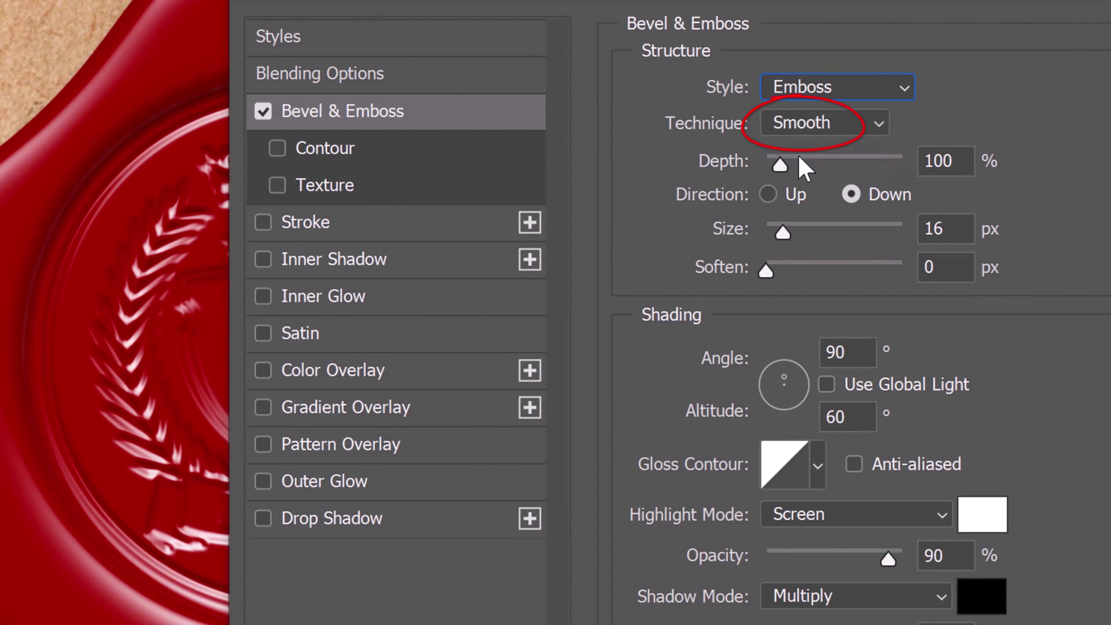
{"action": "key", "text": "Tab"}
{"action": "type", "text": "200"}
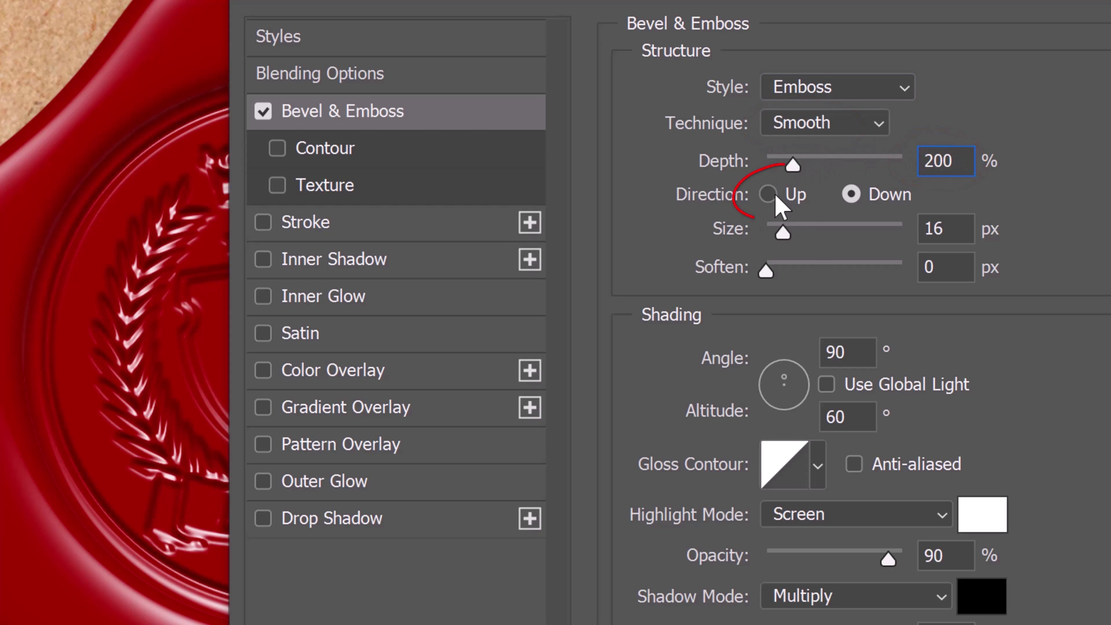
{"action": "left_click", "coordinate": [769, 193]}
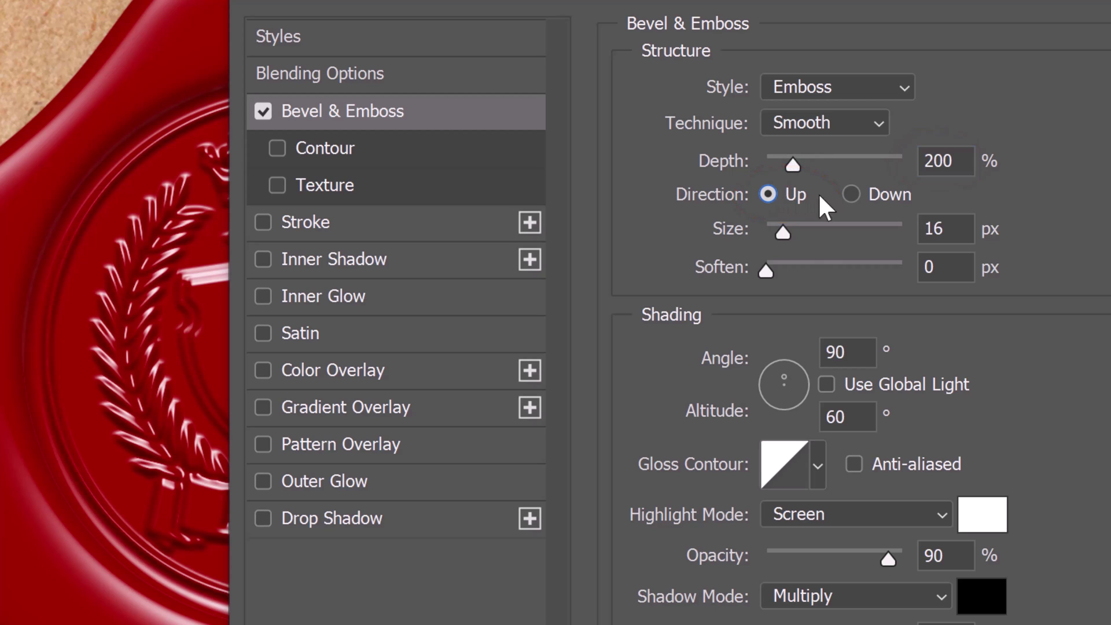
{"action": "double_click", "coordinate": [942, 228]}
{"action": "type", "text": "12"}
{"action": "type", "text": "50"}
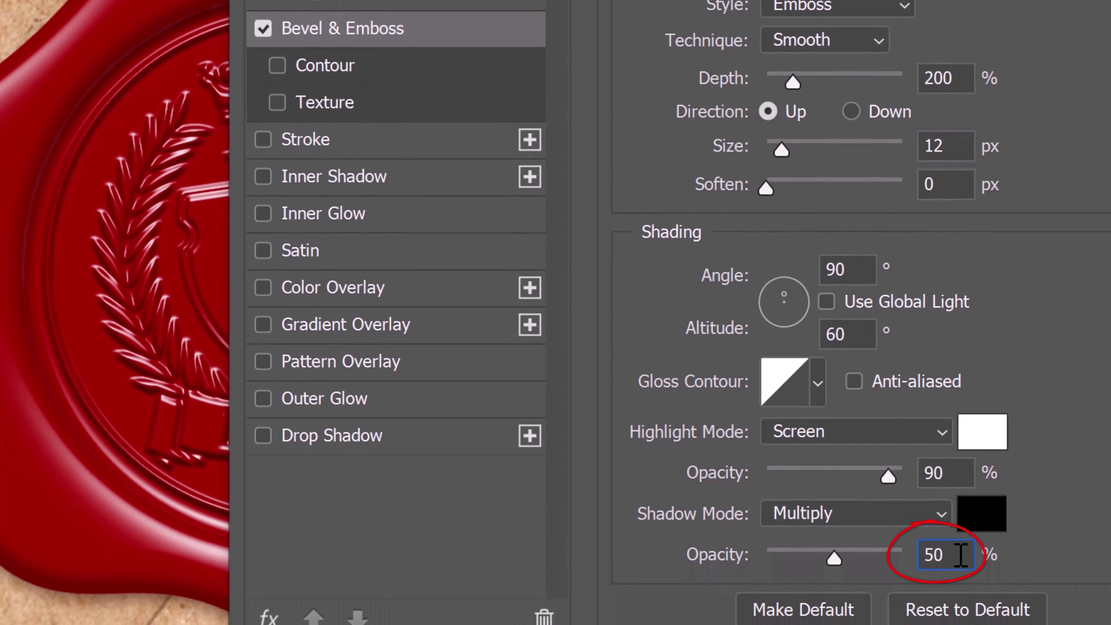
{"action": "double_click", "coordinate": [938, 555]}
{"action": "type", "text": "40"}
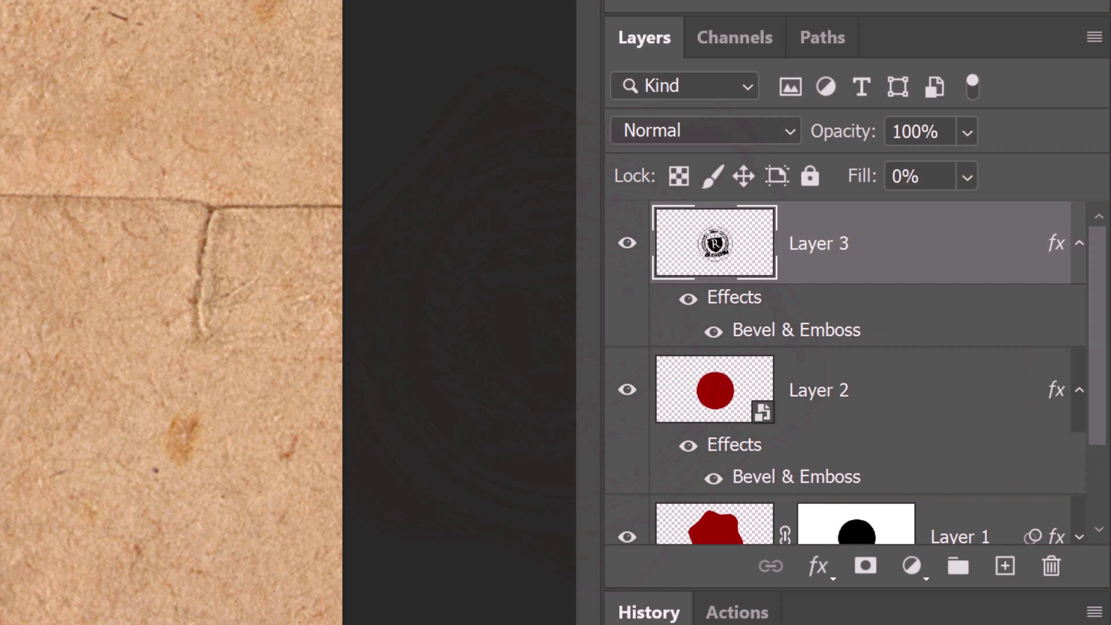
{"action": "scroll", "coordinate": [1075, 278], "scroll_direction": "down", "scroll_amount": 3}
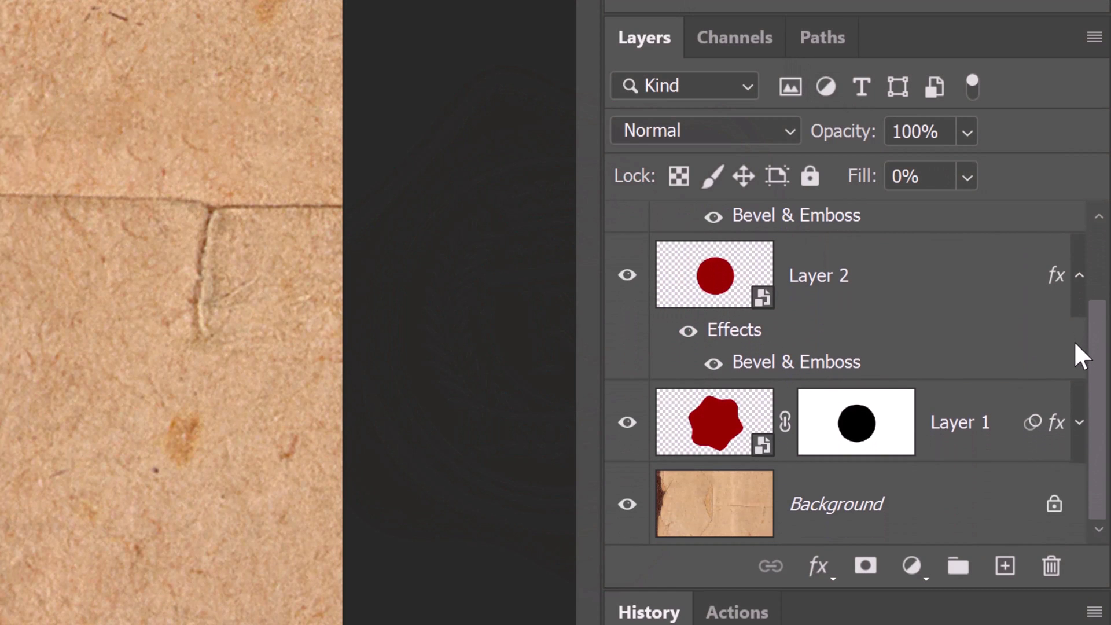
Step: Select Layers 1–3 and group them into Group 1 with Ctrl+G
{"action": "left_click", "coordinate": [953, 434], "text": "shift"}
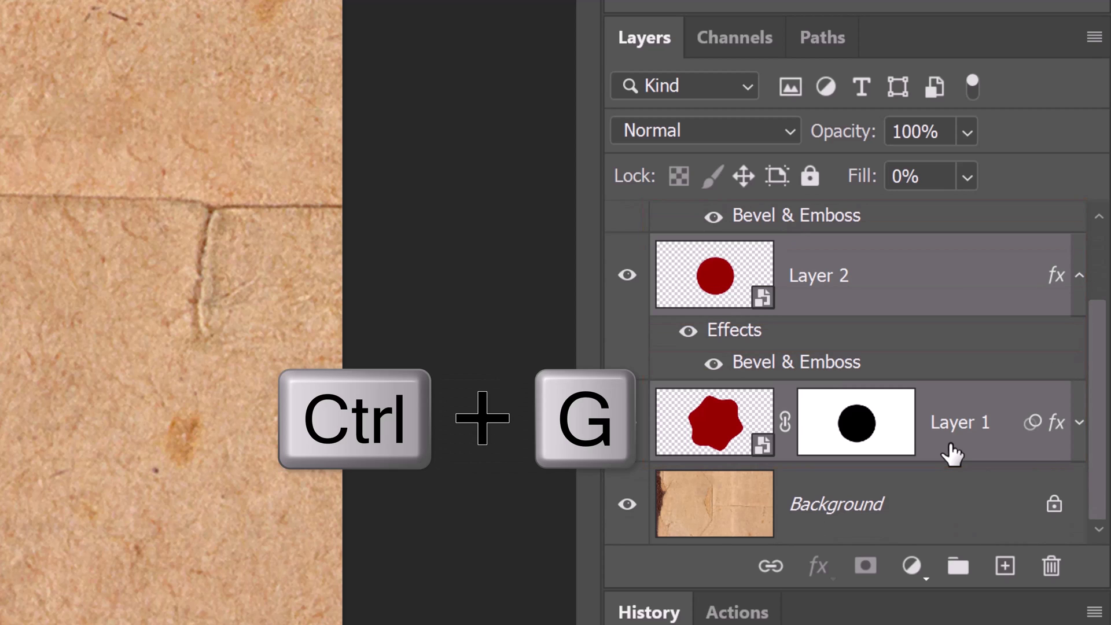
{"action": "key", "text": "ctrl+g"}
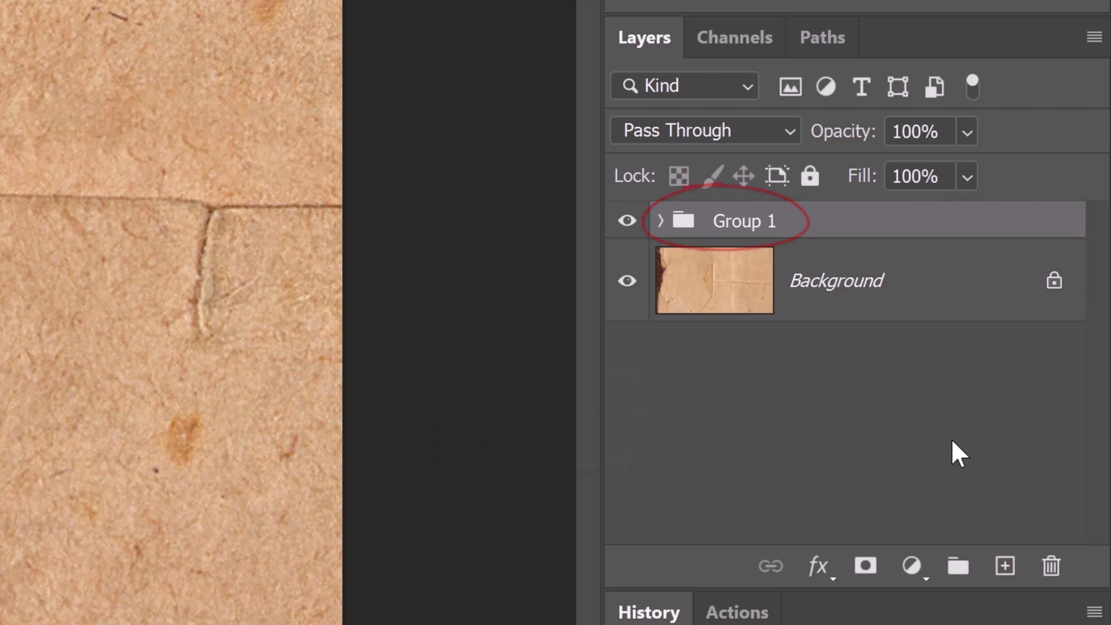
Step: Add a Hue/Saturation adjustment clipped to Group 1, with Colorize on and saturation 60
{"action": "left_click", "coordinate": [913, 566]}
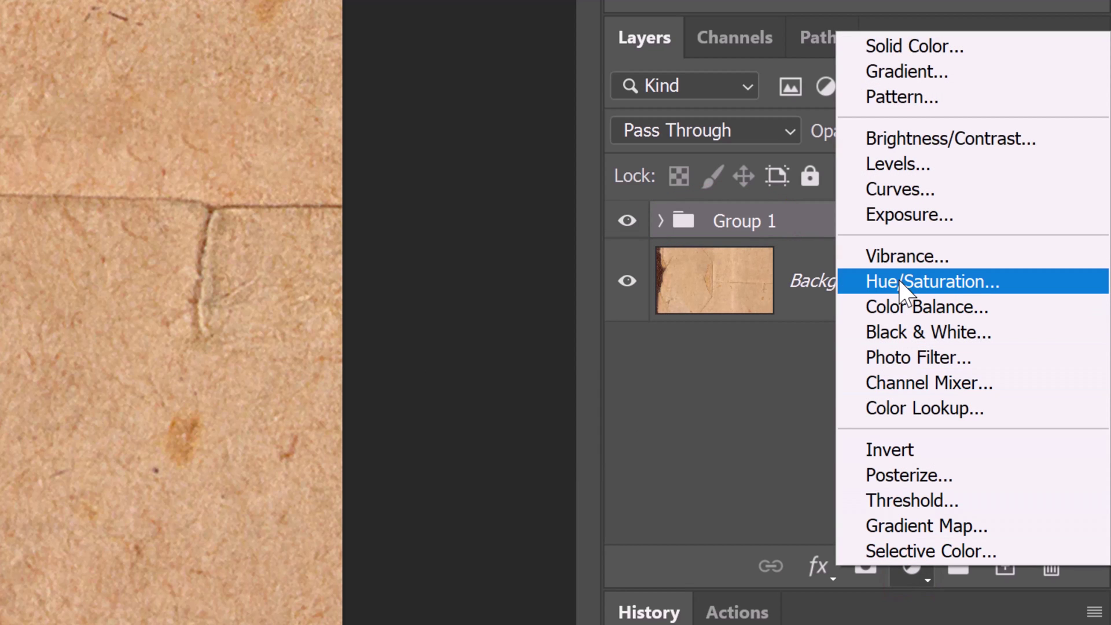
{"action": "left_click", "coordinate": [904, 283]}
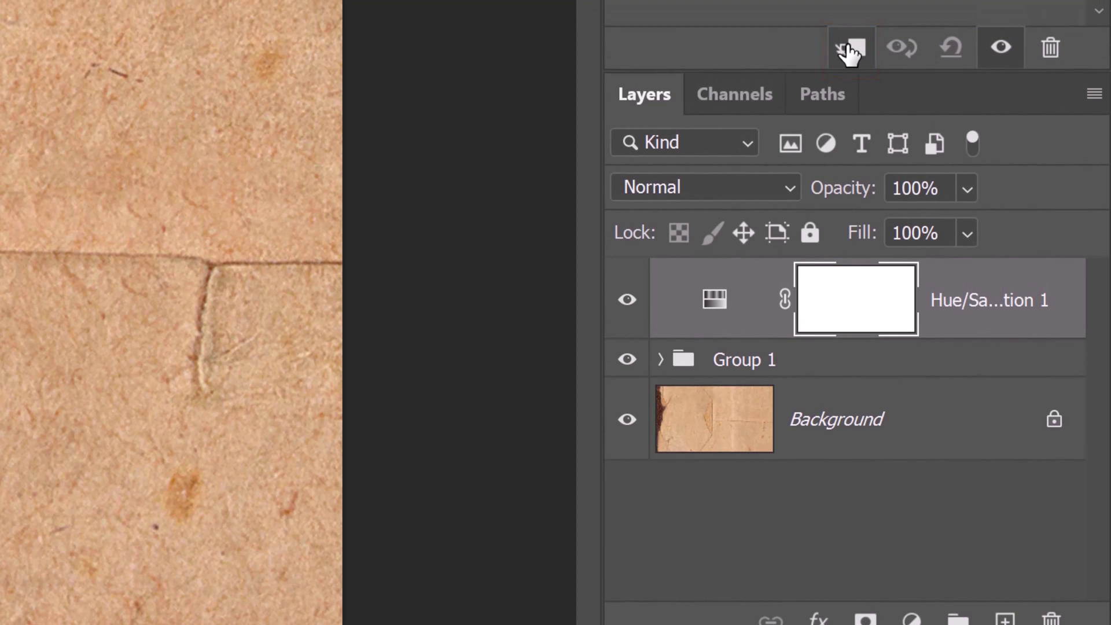
{"action": "left_click", "coordinate": [849, 49]}
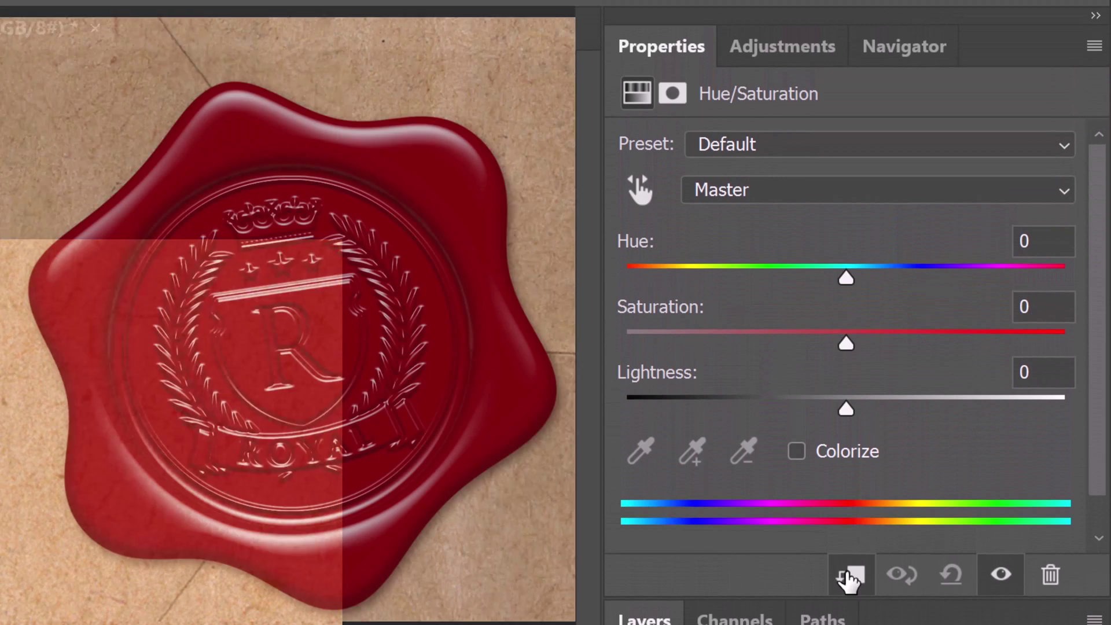
{"action": "left_click", "coordinate": [797, 452]}
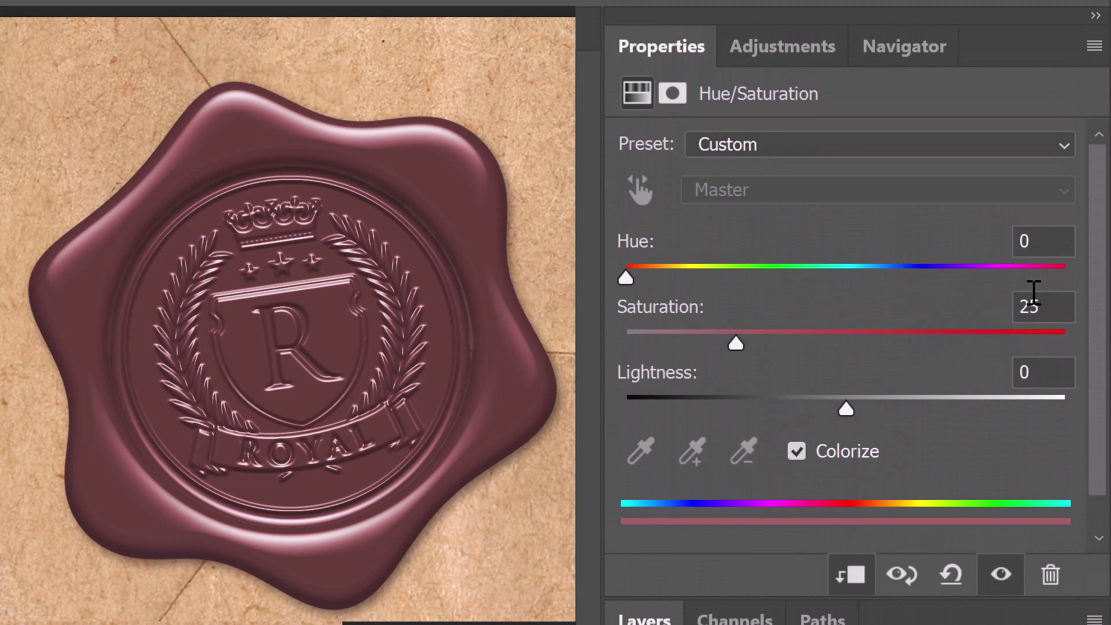
{"action": "left_click", "coordinate": [1058, 306]}
{"action": "type", "text": "60"}
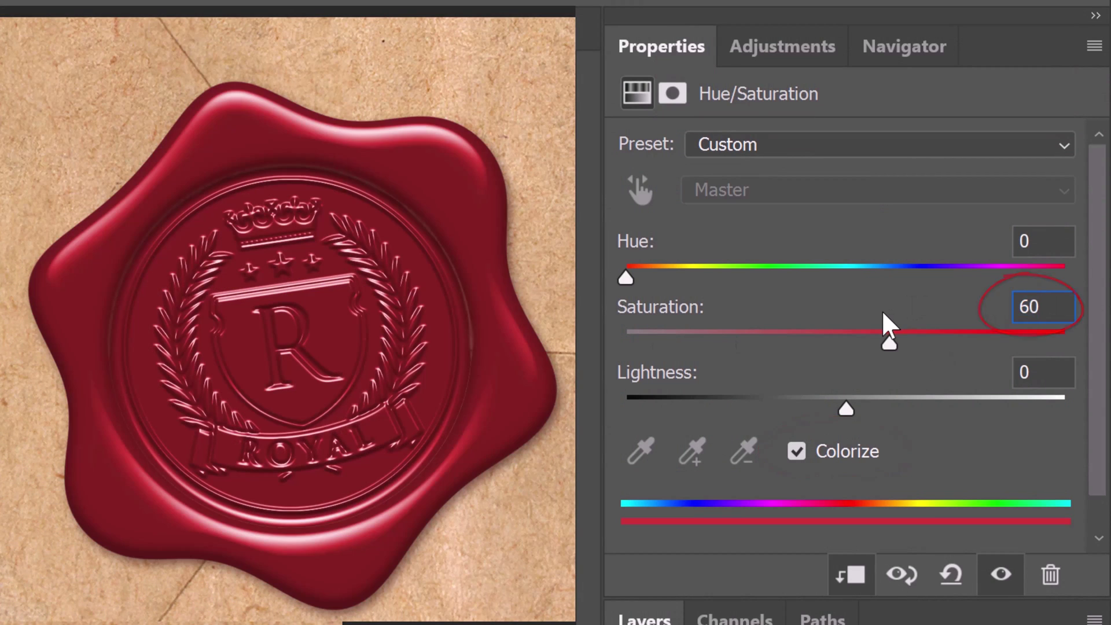